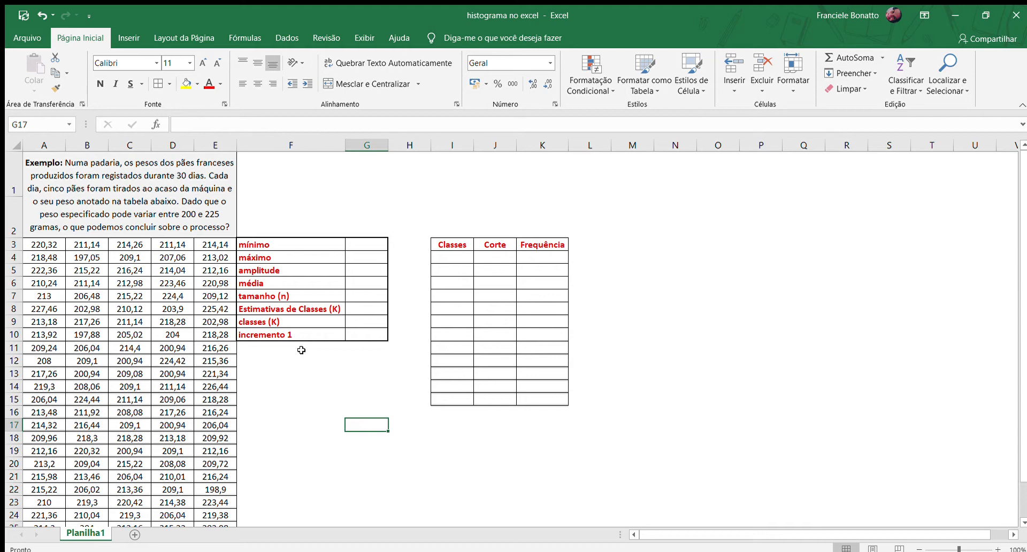
Calculate the minimum of all the bread weights in columns A to E in G3 with the MÍNIMO function
left_click(355, 248)
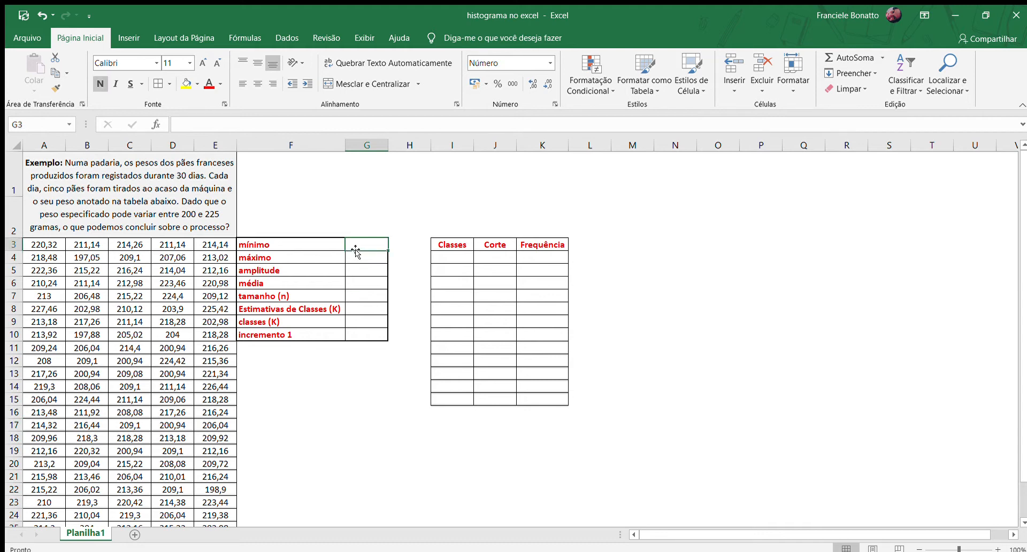
type("=")
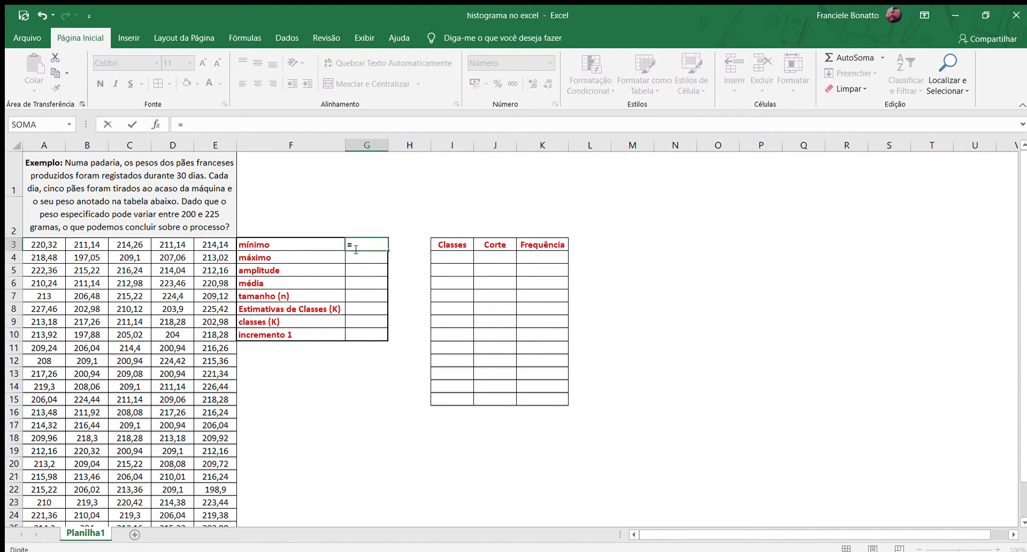
type("mínimo(")
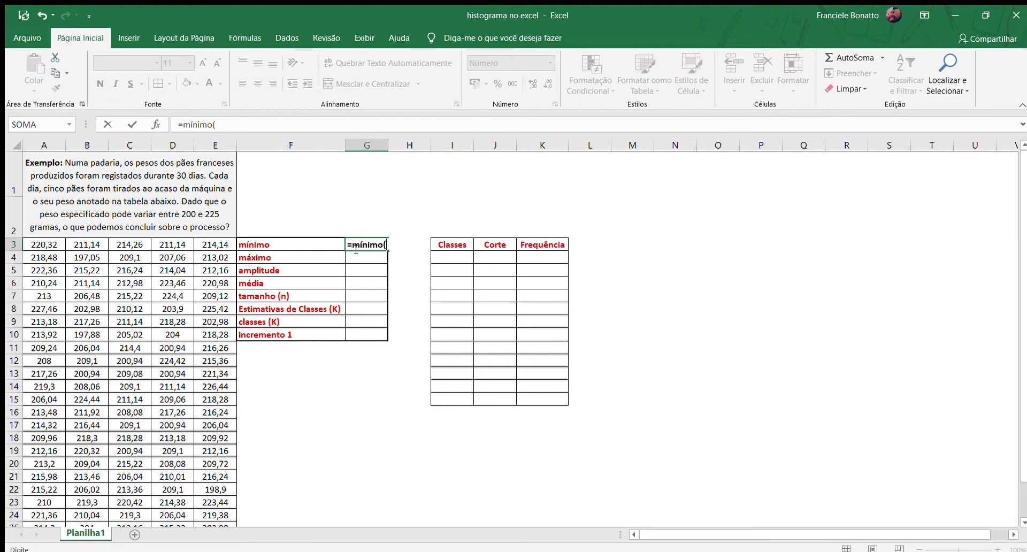
left_click_drag(42, 246, 219, 501)
key("Return")
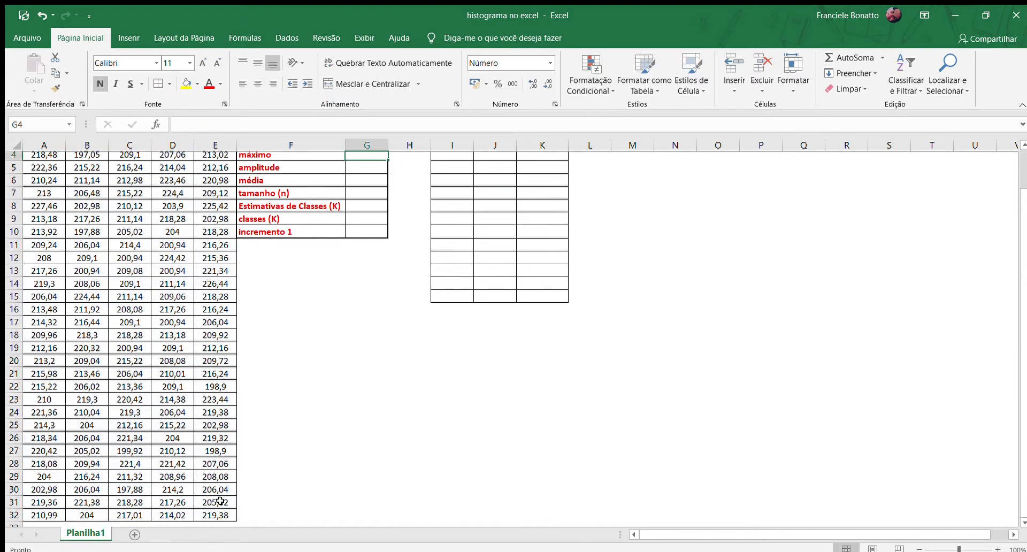
Calculate the maximum of all the bread weights in columns A to E in G4 with the MÁXIMO function
scroll(1024, 356, "up", 1)
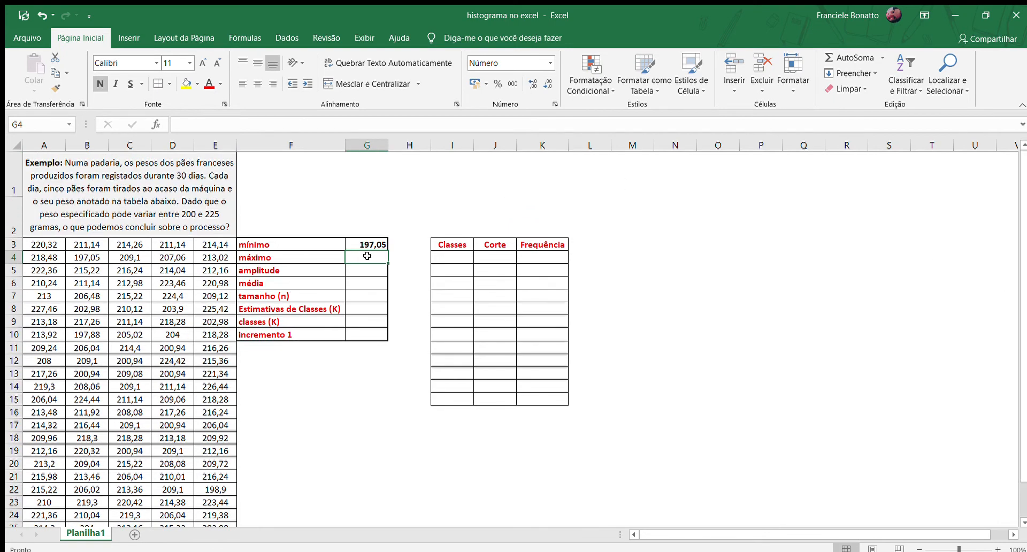
type("=")
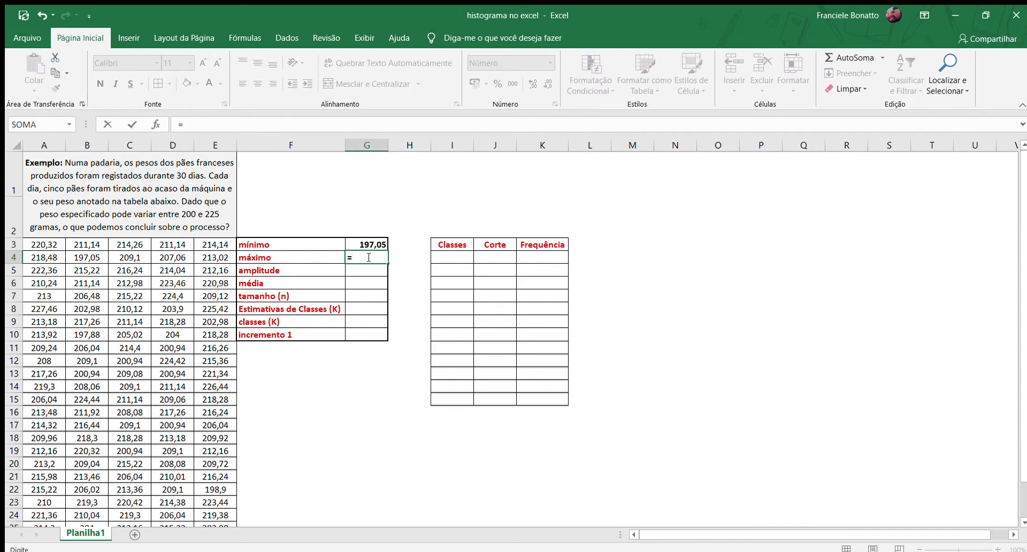
type("máximo(")
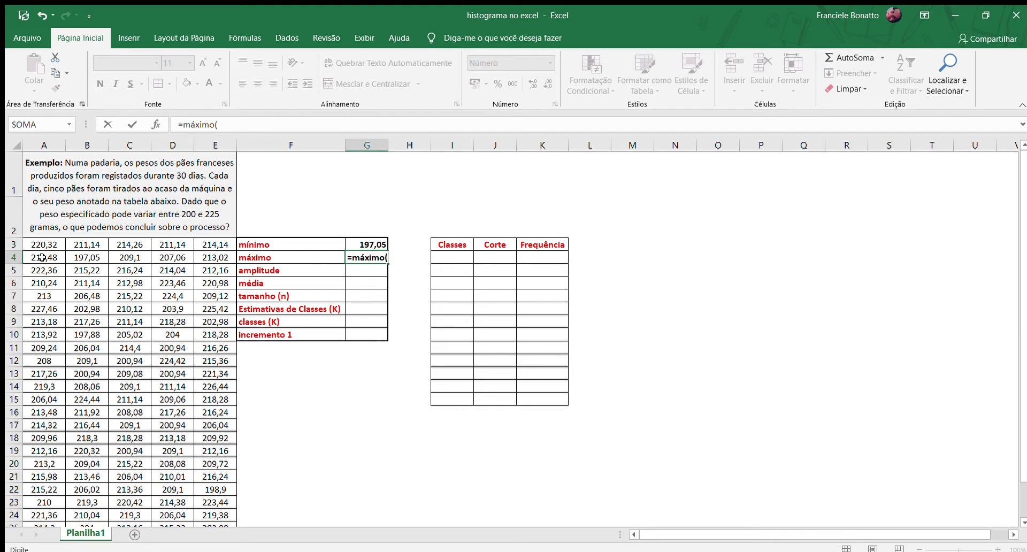
left_click_drag(38, 242, 224, 477)
type(")")
key("Return")
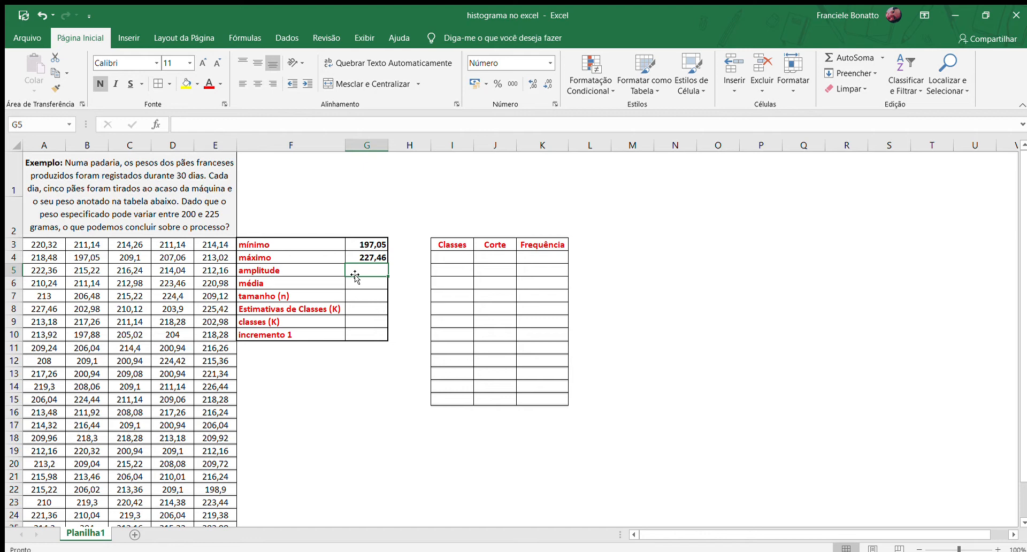
Calculate the amplitude in G5 as maximum minus minimum with the formula =G4-G3
type("=")
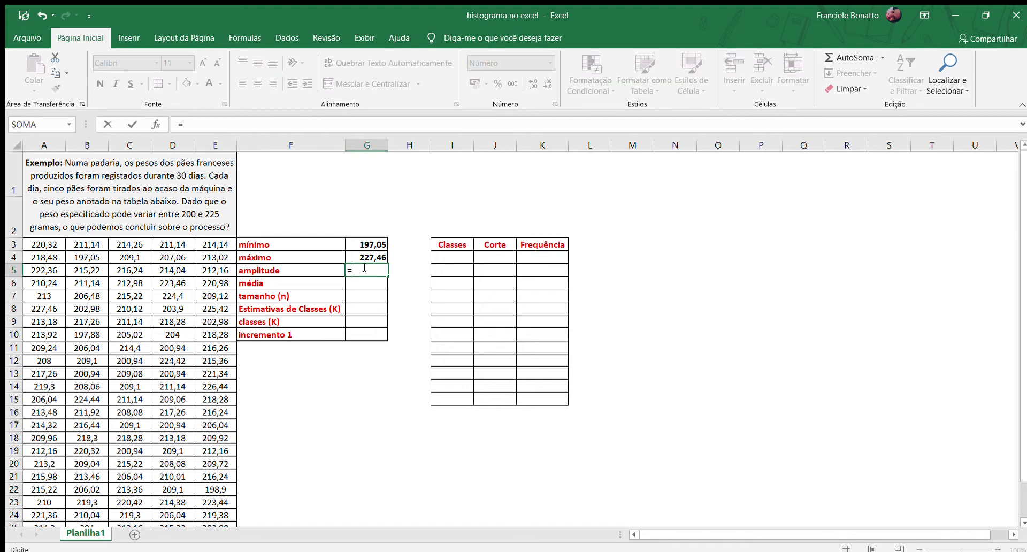
left_click(366, 257)
type("-")
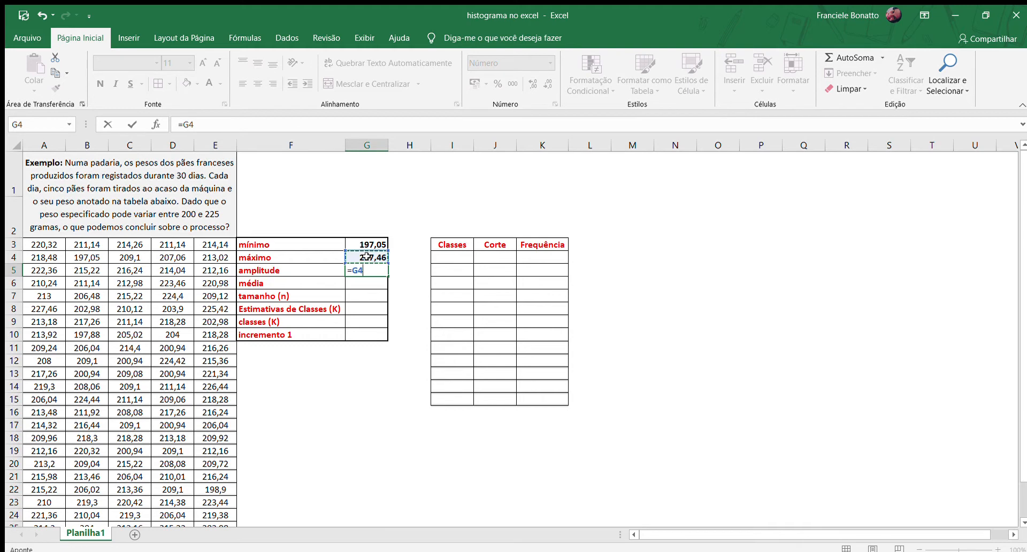
left_click(369, 244)
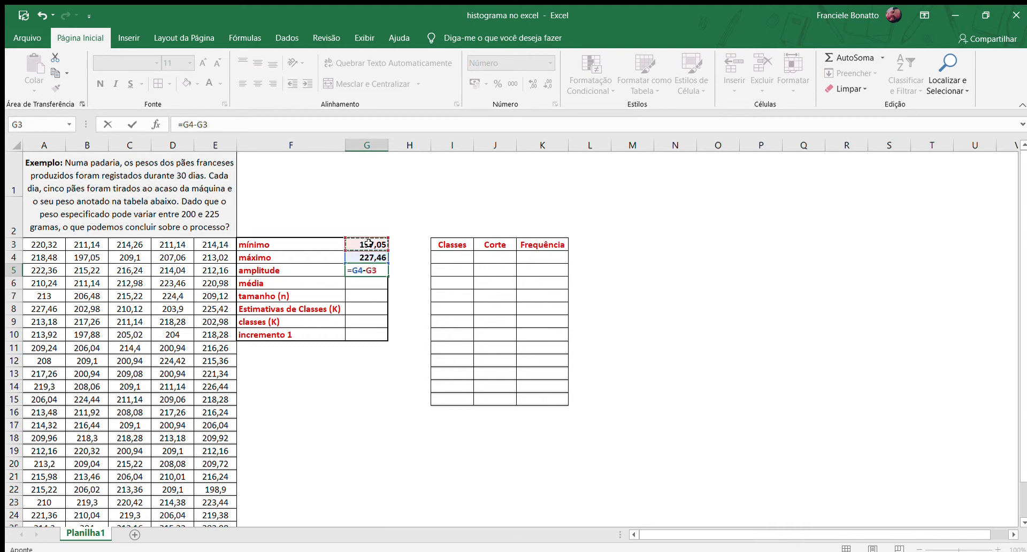
key("Return")
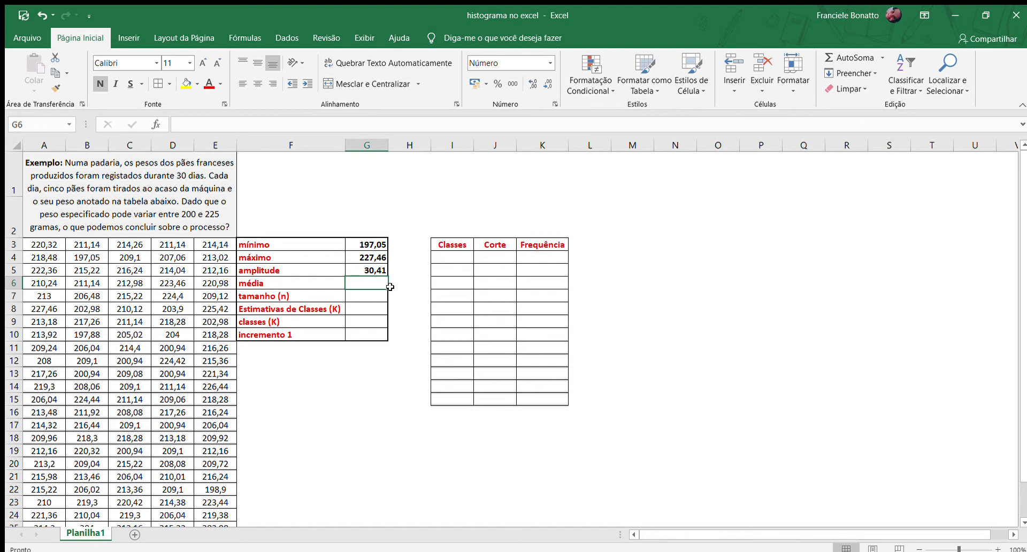
Calculate the average of A3:E32 in G6 with the MÉDIA function and enter 150 as the sample size in G7
type("=")
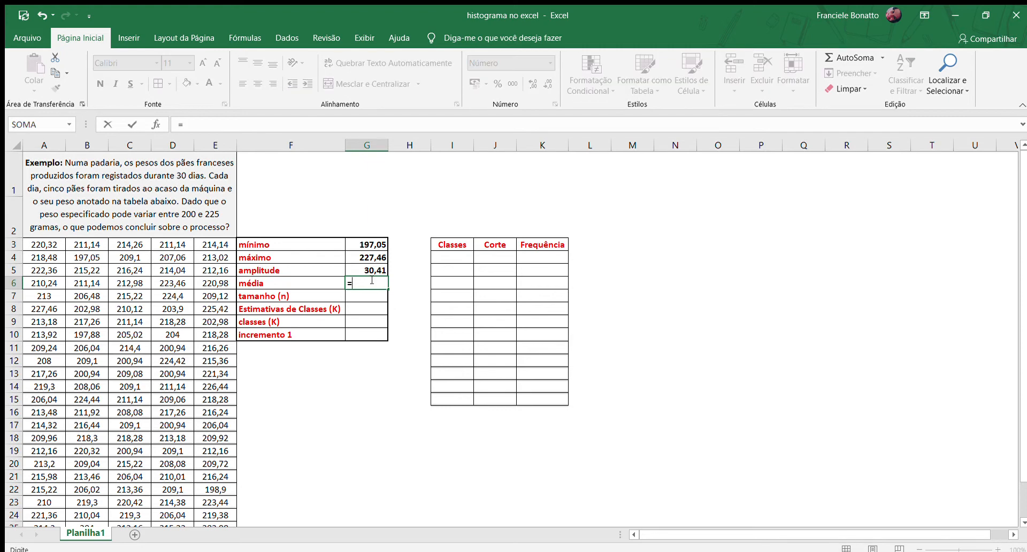
type("média(")
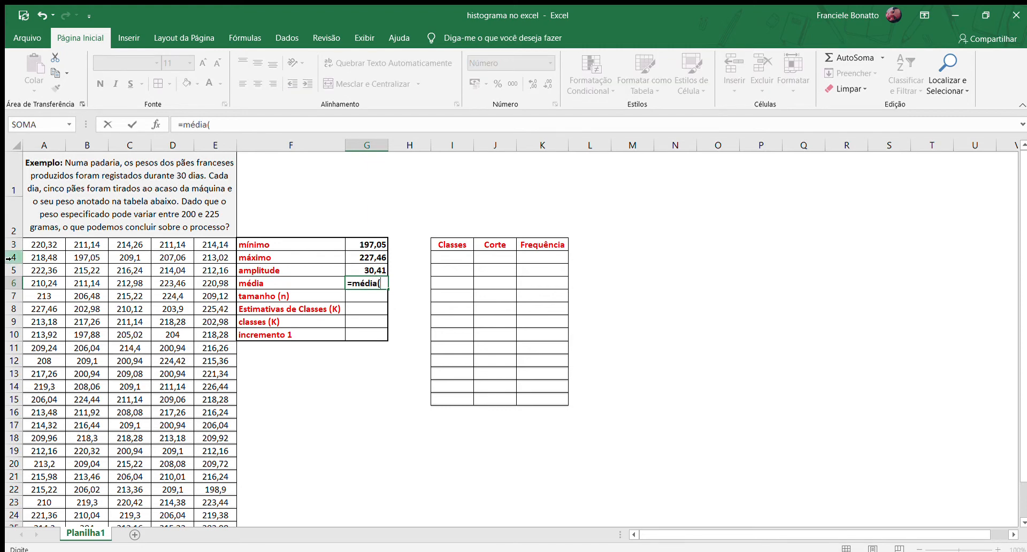
left_click_drag(45, 244, 213, 507)
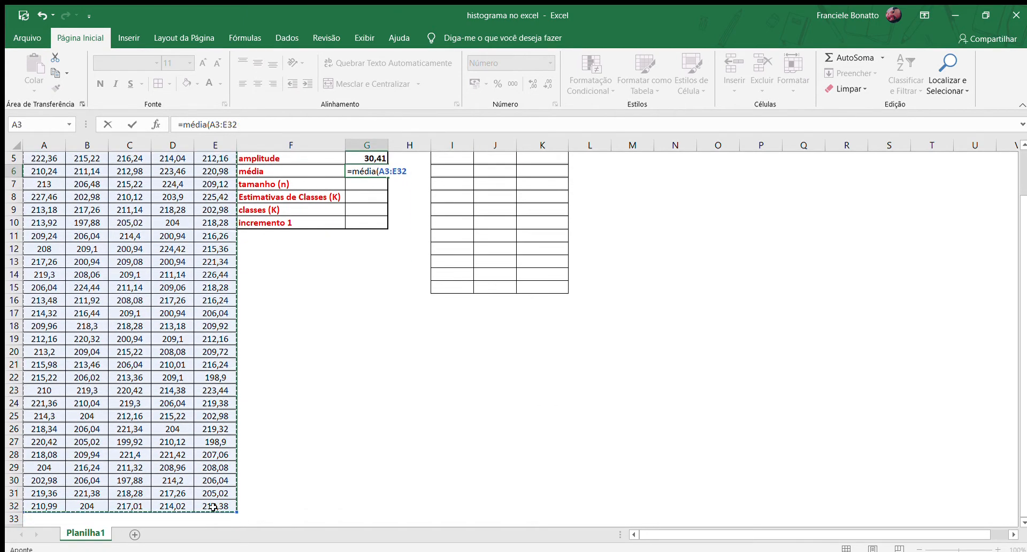
key("Return")
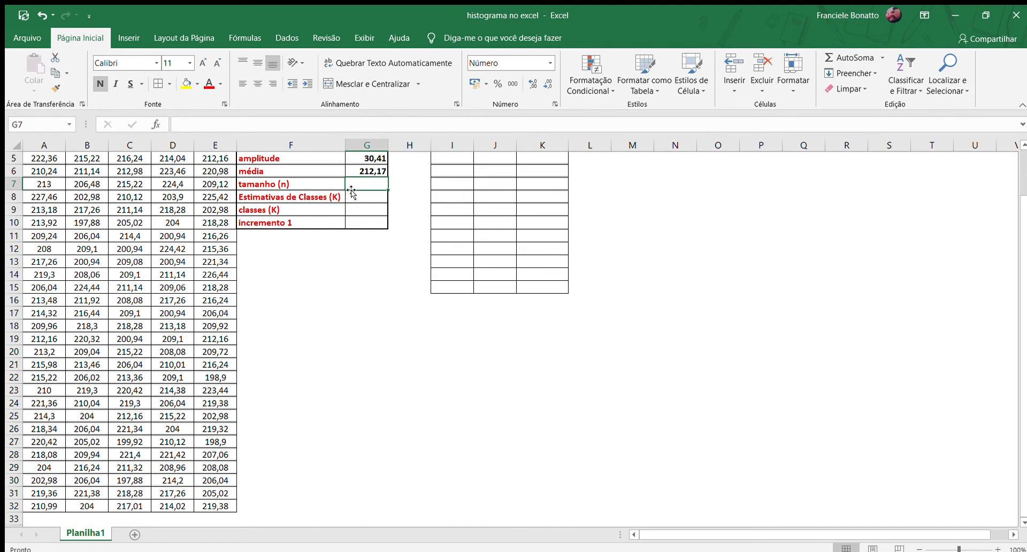
type("150")
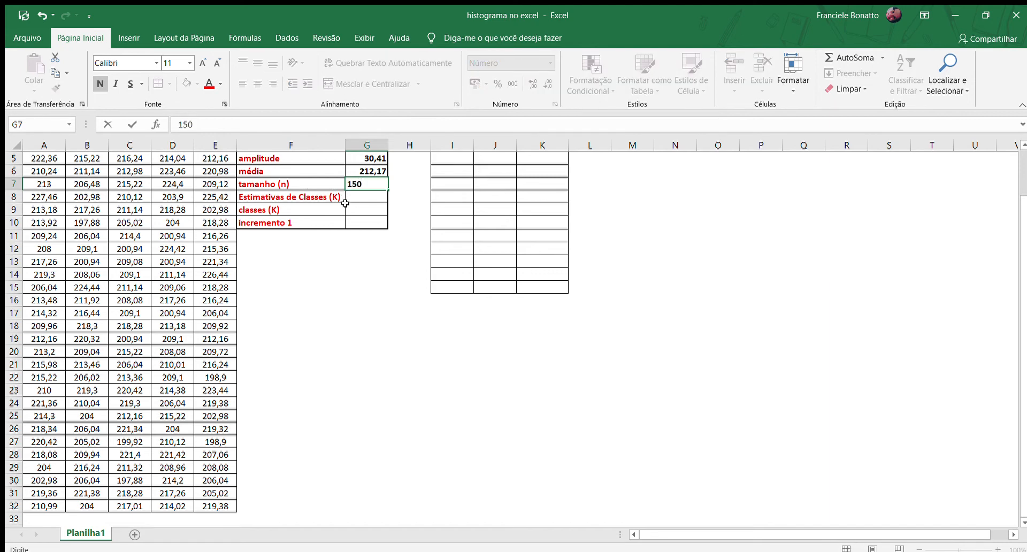
left_click(394, 274)
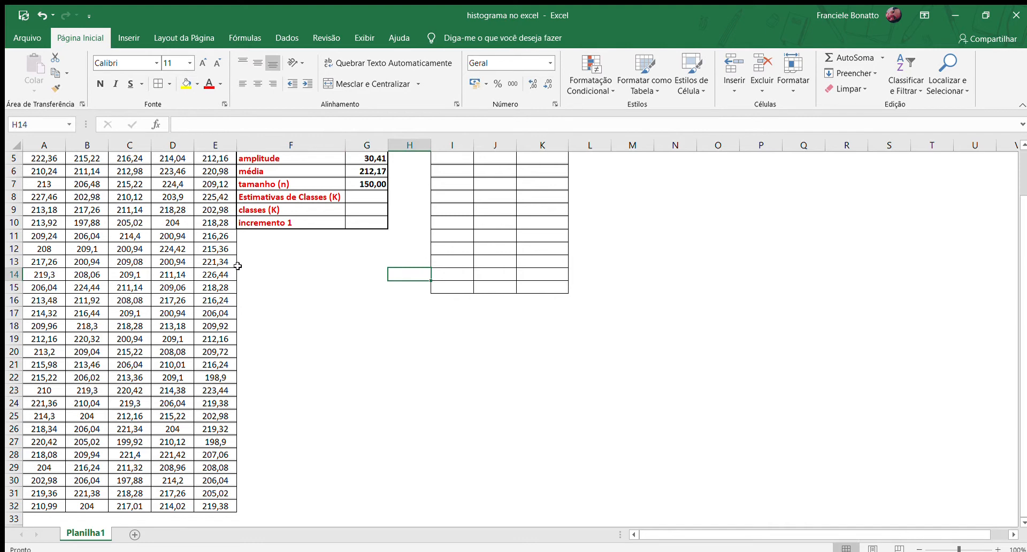
Estimate the number of classes in G8 with =raiz(G7) and enter 12 as the number of classes in G9
left_click(366, 198)
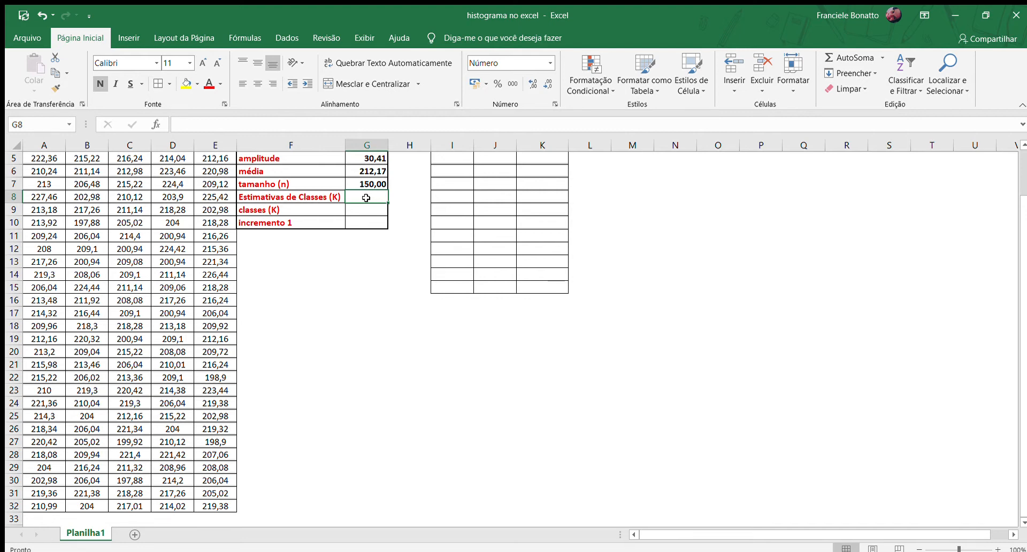
type("=raiz")
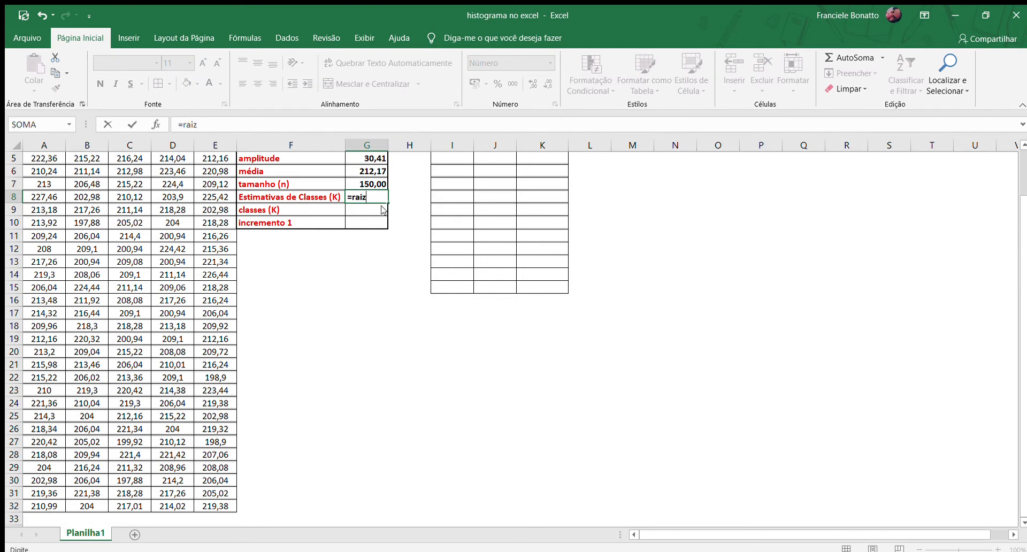
type("(")
left_click(372, 183)
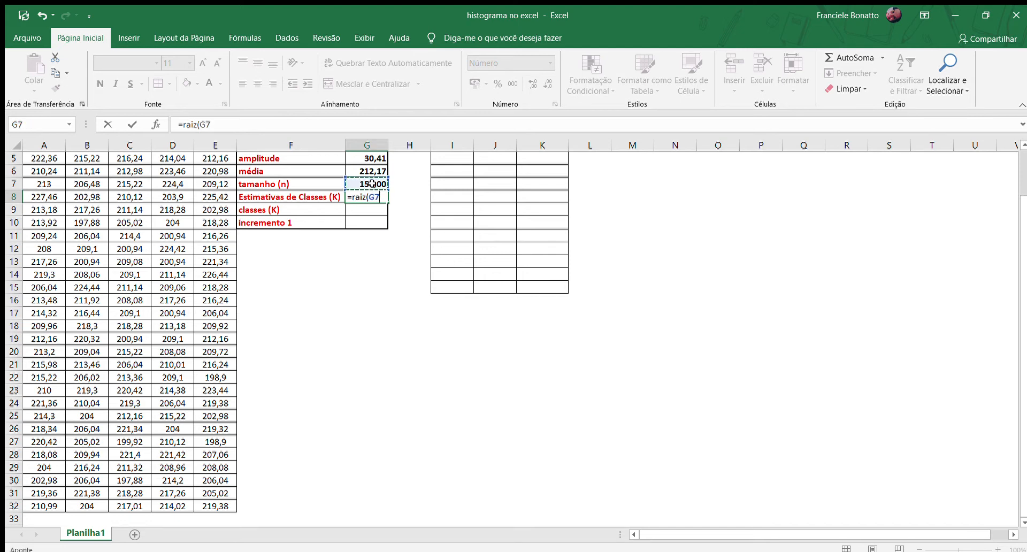
type(")")
key("Return")
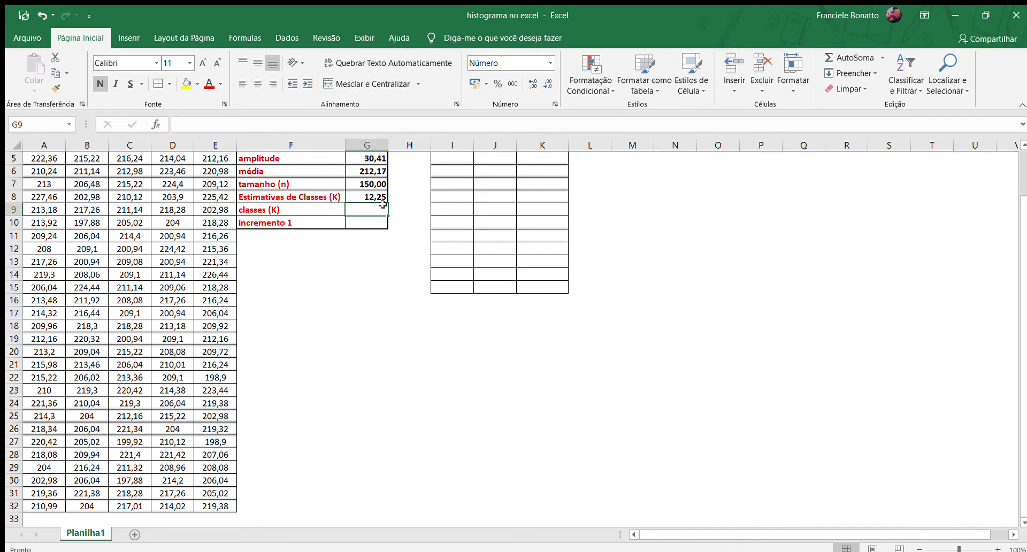
type("12")
left_click(396, 237)
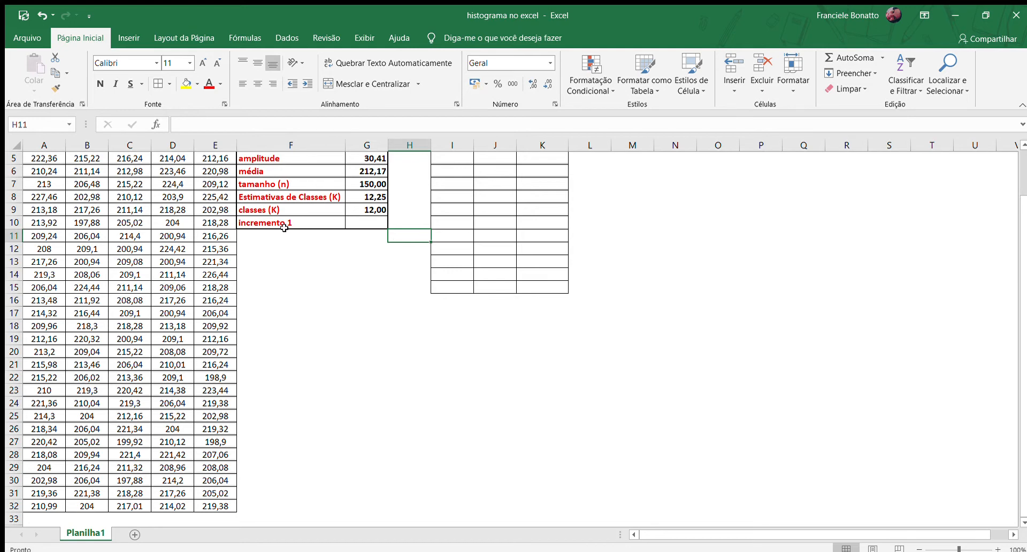
Calculate the class increment in G10 by dividing the amplitude by the number of classes with =G5/G9
left_click(359, 222)
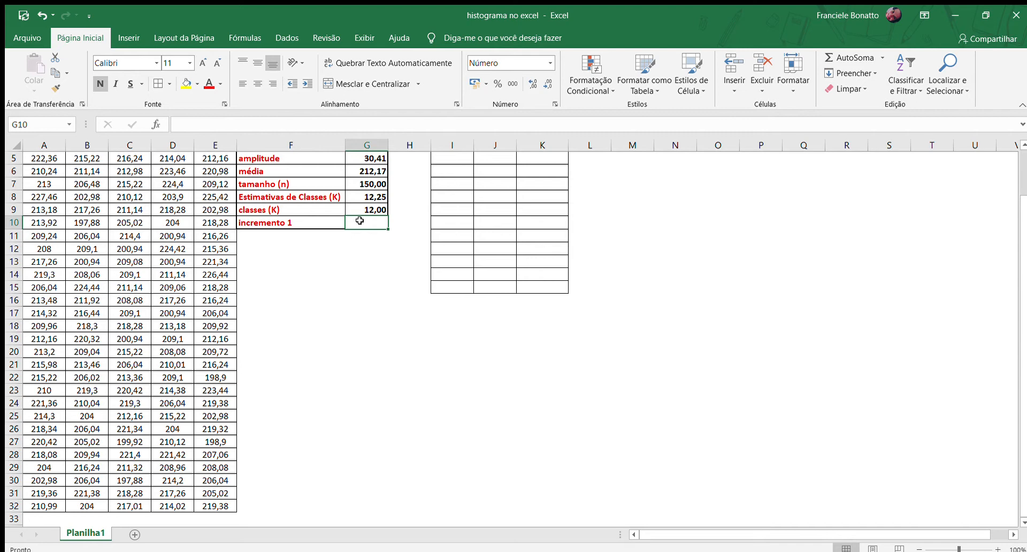
type("=")
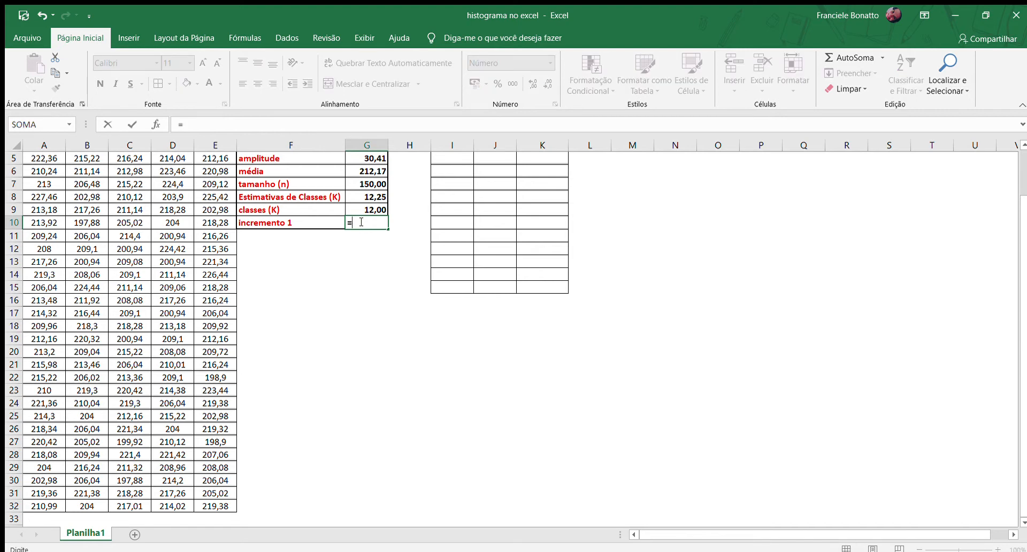
left_click(363, 158)
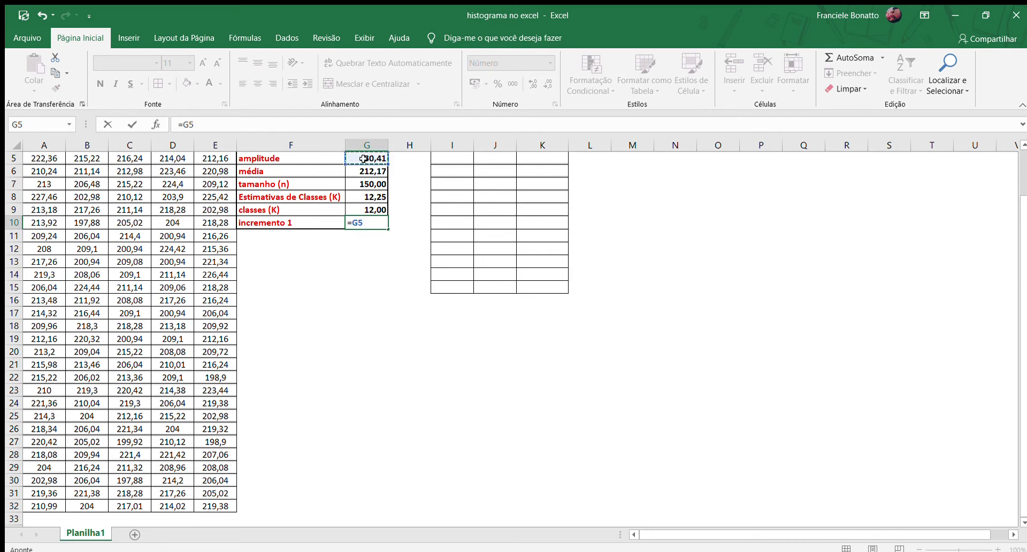
type("/")
left_click(365, 209)
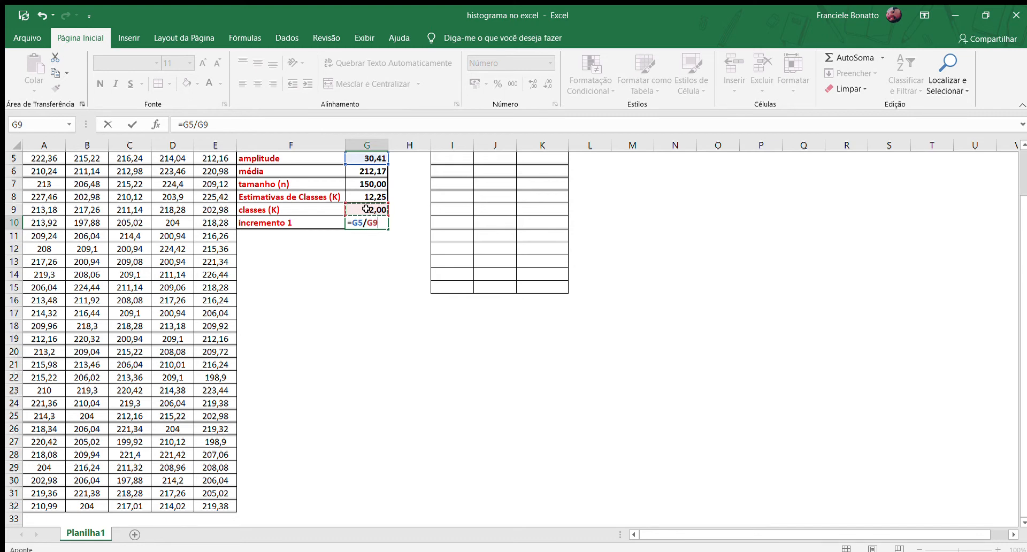
key("Return")
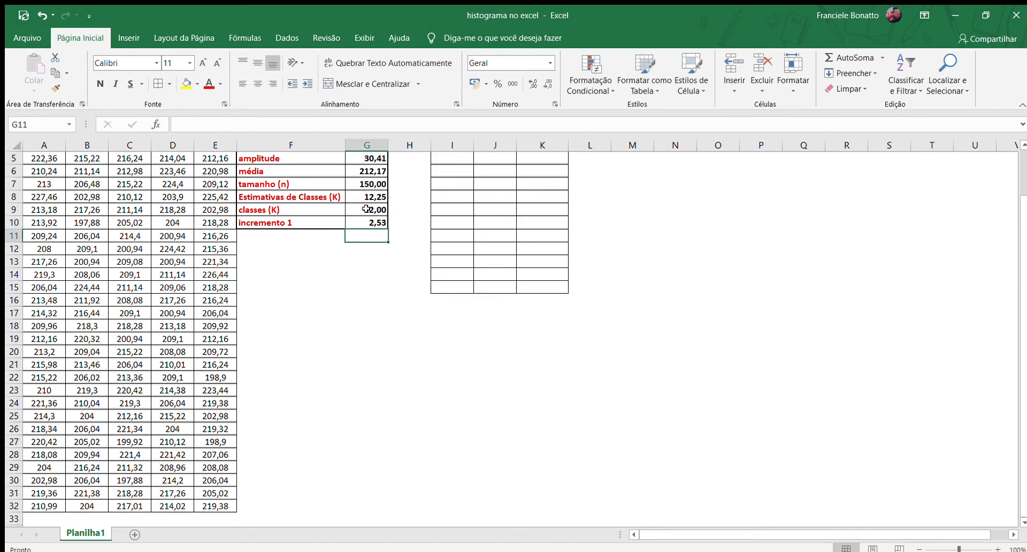
left_click(379, 223)
left_click(373, 261)
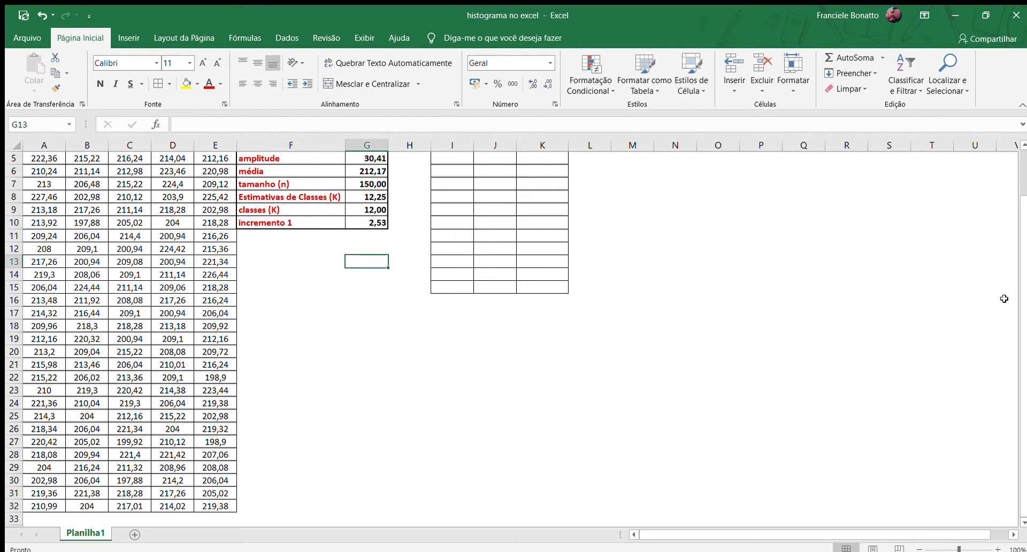
Number the Classes column from 1 to 12 in I4:I15 by entering 1, 2, 3 and filling the series down
scroll(1004, 298, "up", 2)
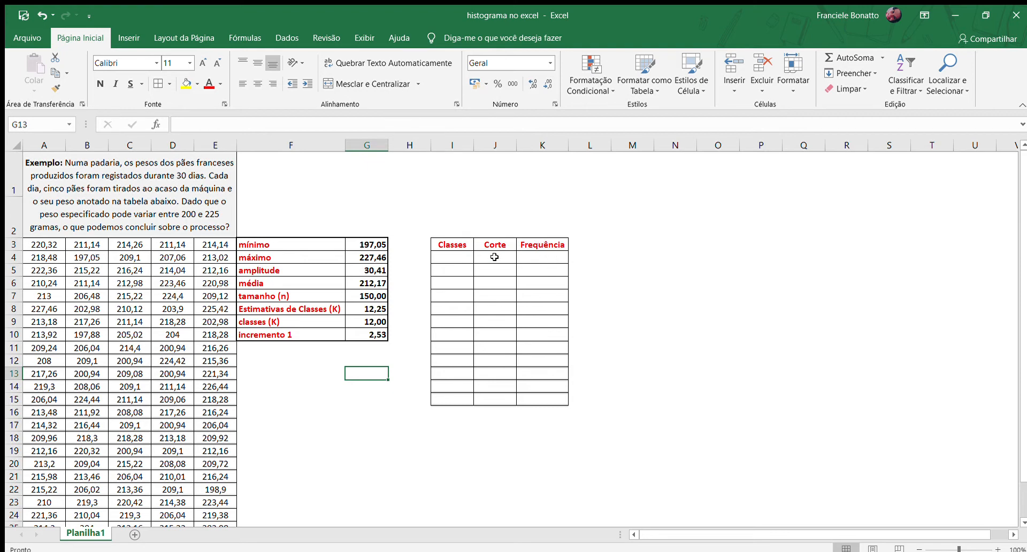
left_click(460, 255)
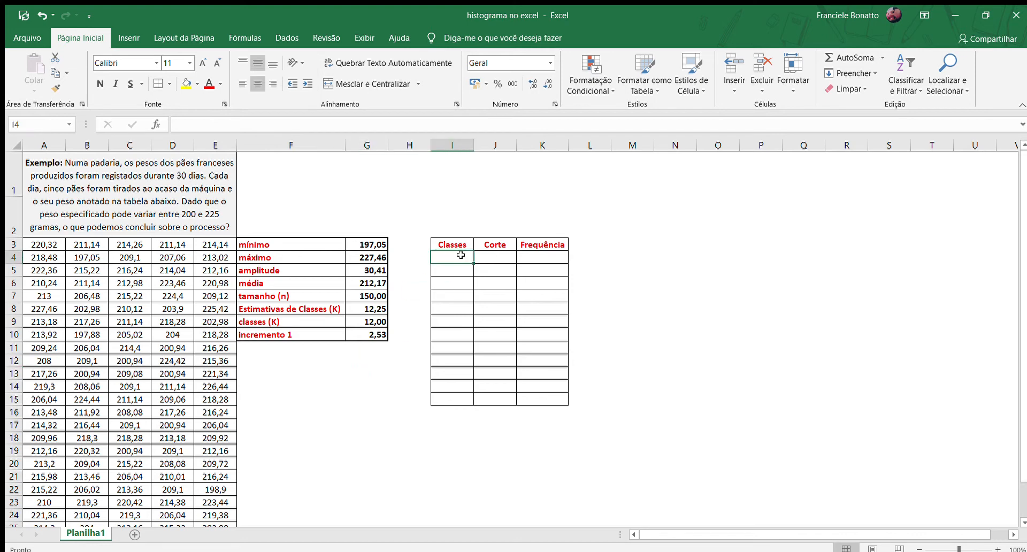
type("1")
key("Return")
type("2")
key("Return")
type("3")
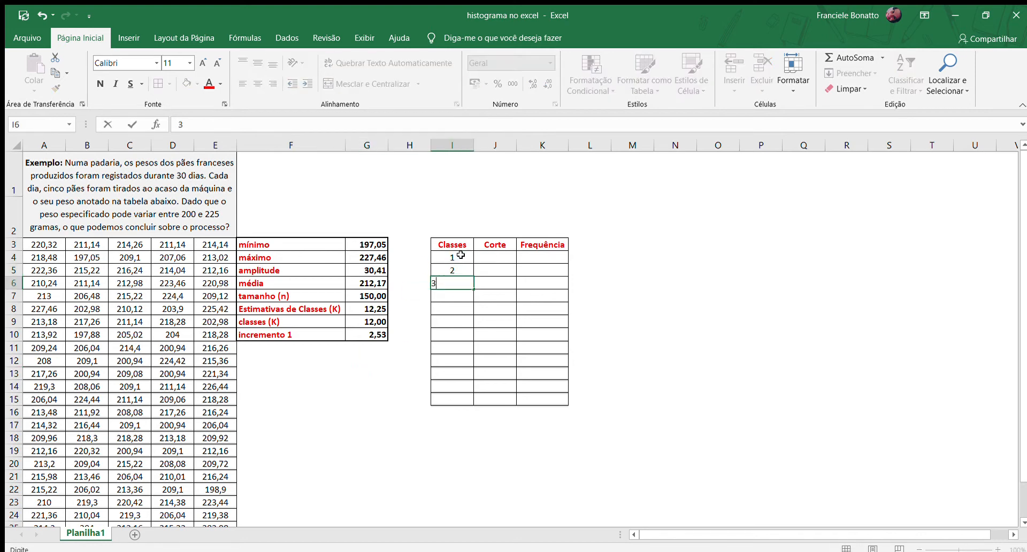
key("Return")
left_click_drag(460, 255, 465, 402)
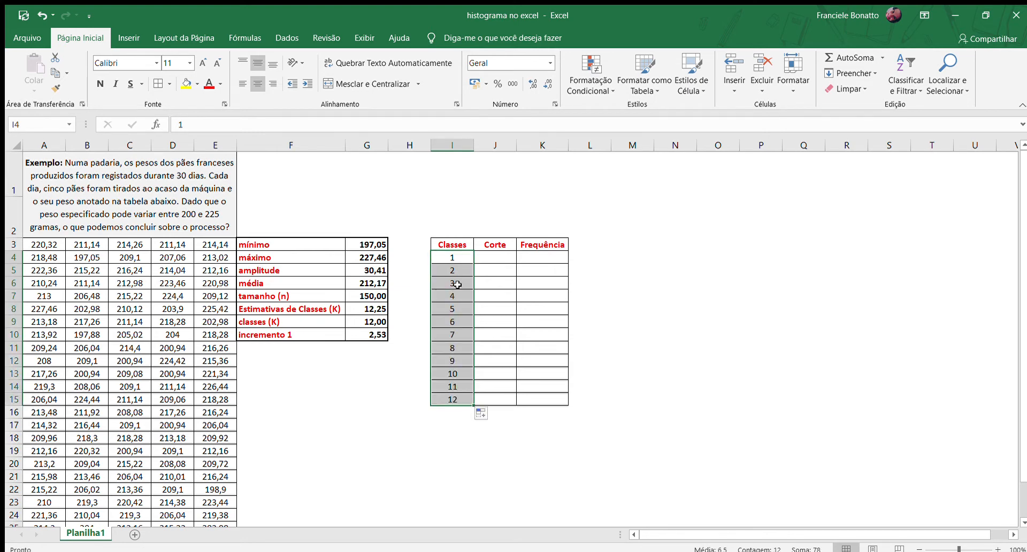
Calculate the first class's cut-off in J4 from the minimum and increment with =$G$3+(I4*$G$10)
left_click(492, 255)
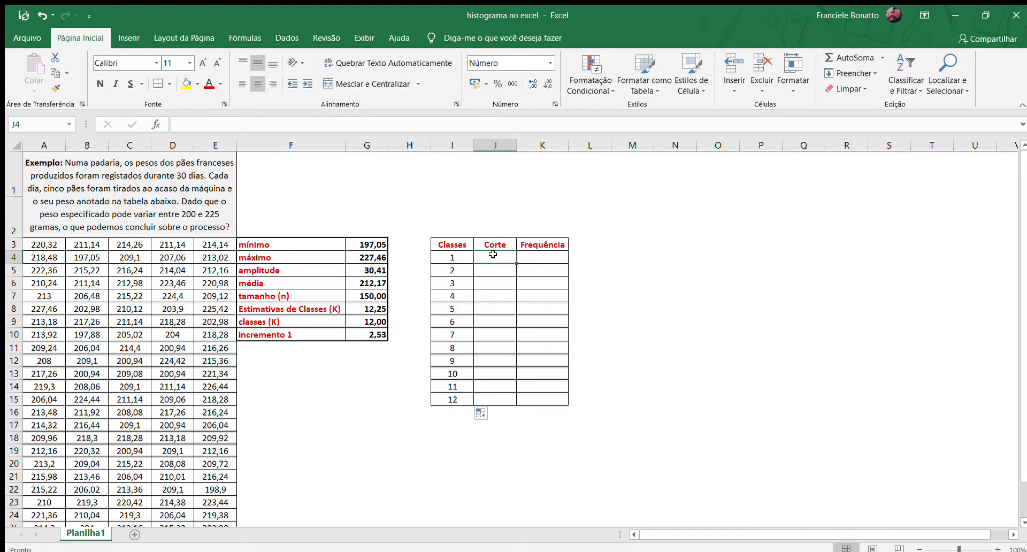
type("=")
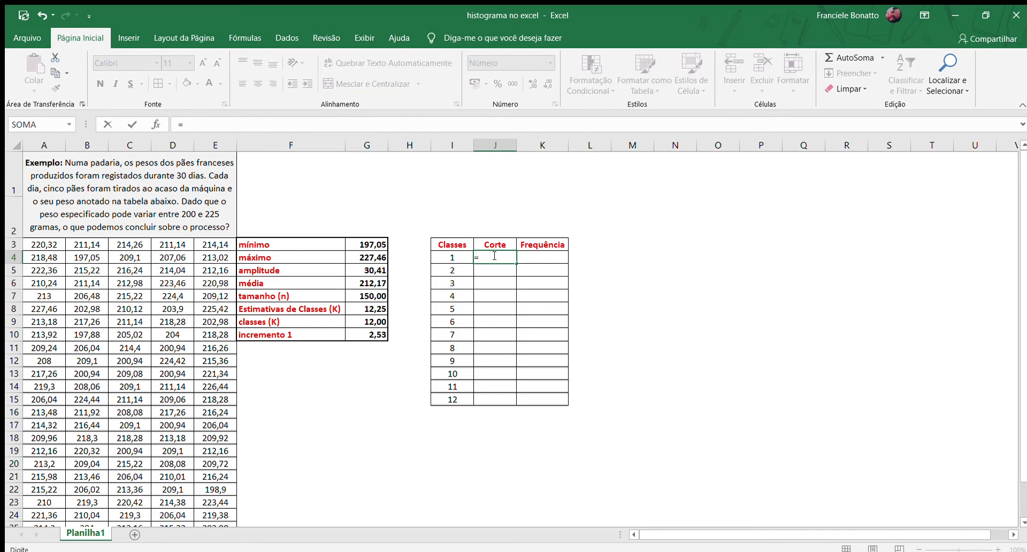
left_click(371, 242)
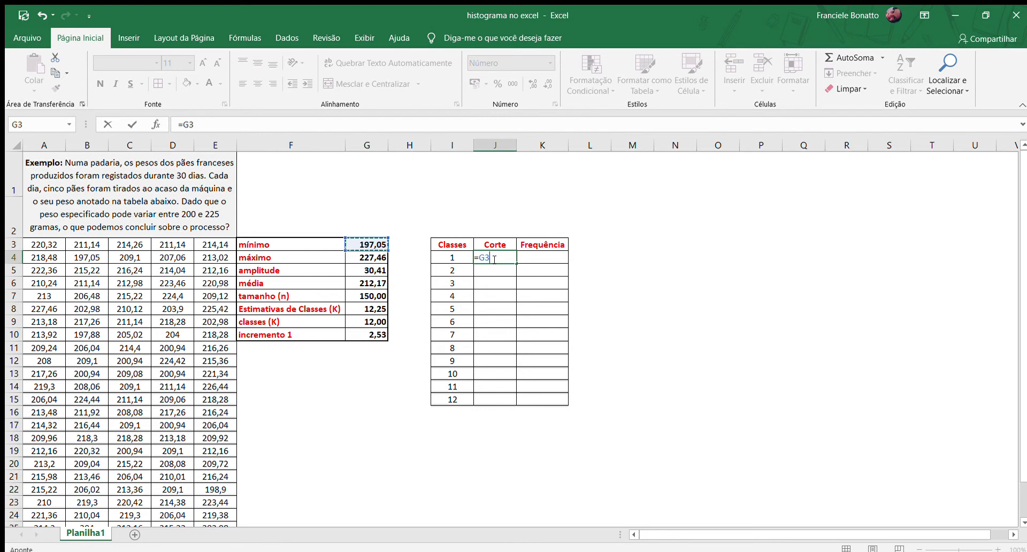
left_click_drag(479, 257, 490, 260)
left_click(503, 267)
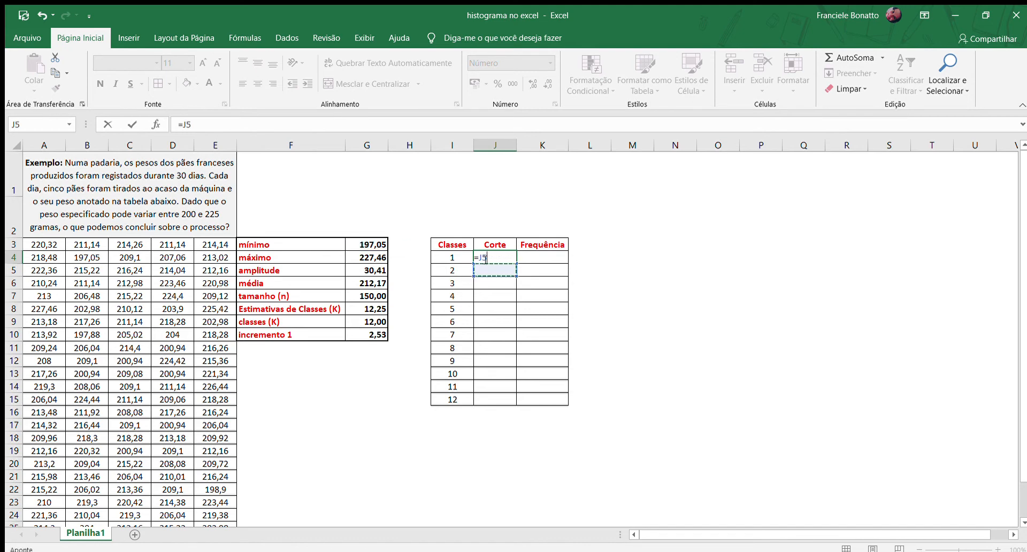
key("BackSpace")
key("BackSpace")
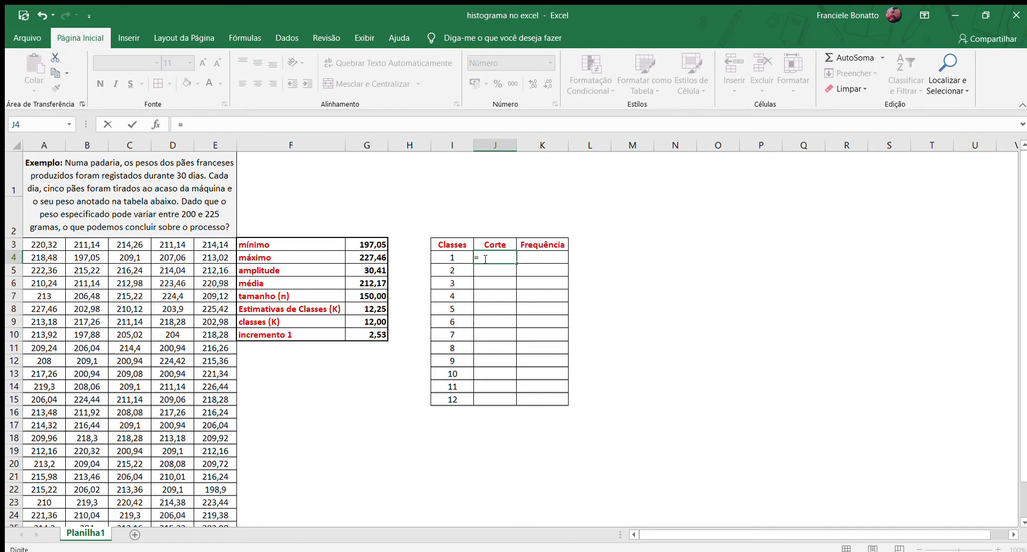
left_click(372, 244)
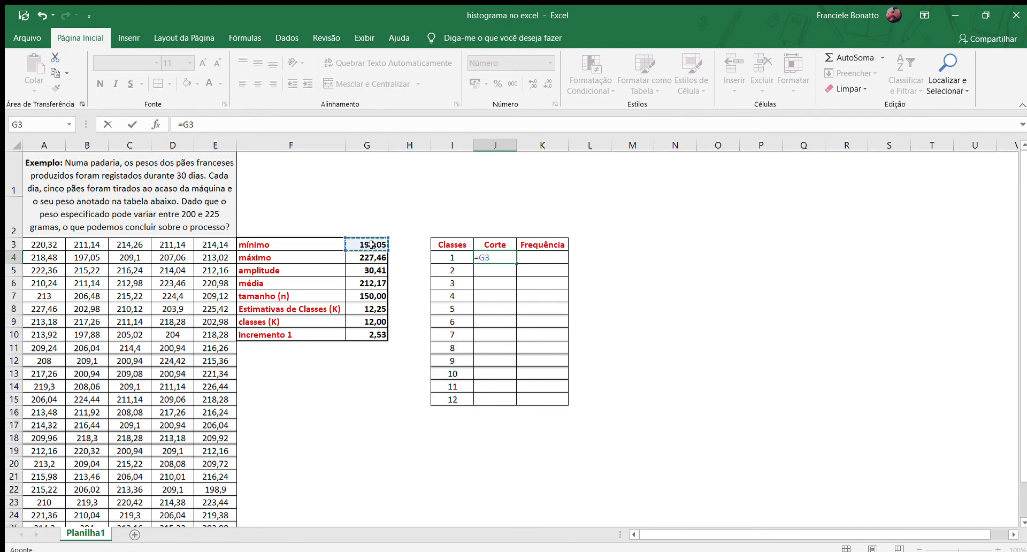
key("F4")
type("+")
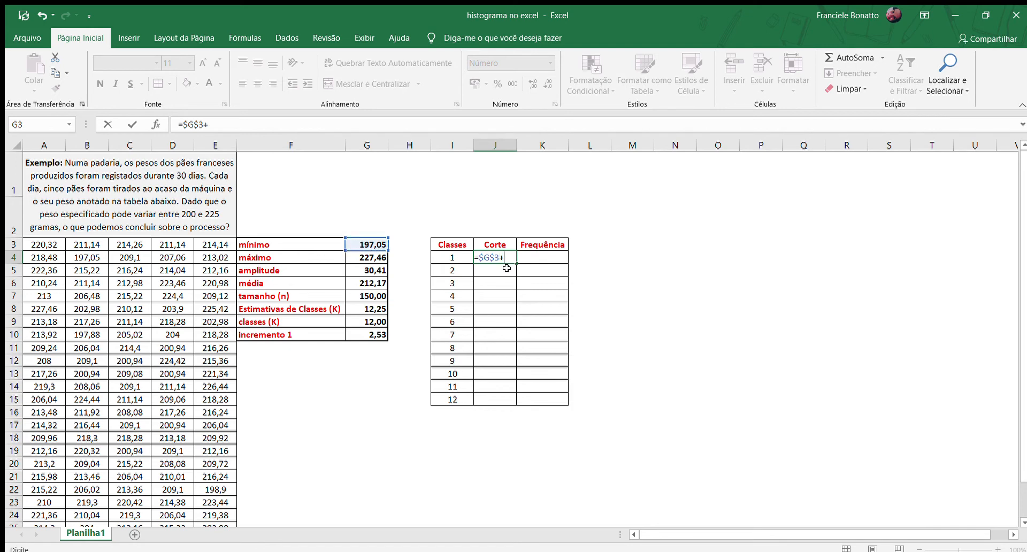
type("(")
left_click(463, 257)
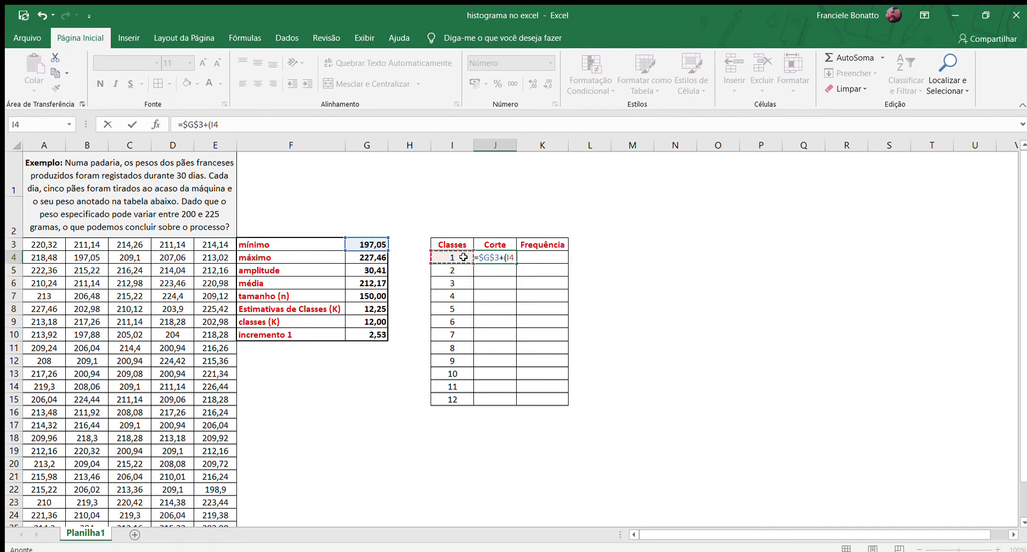
type("*")
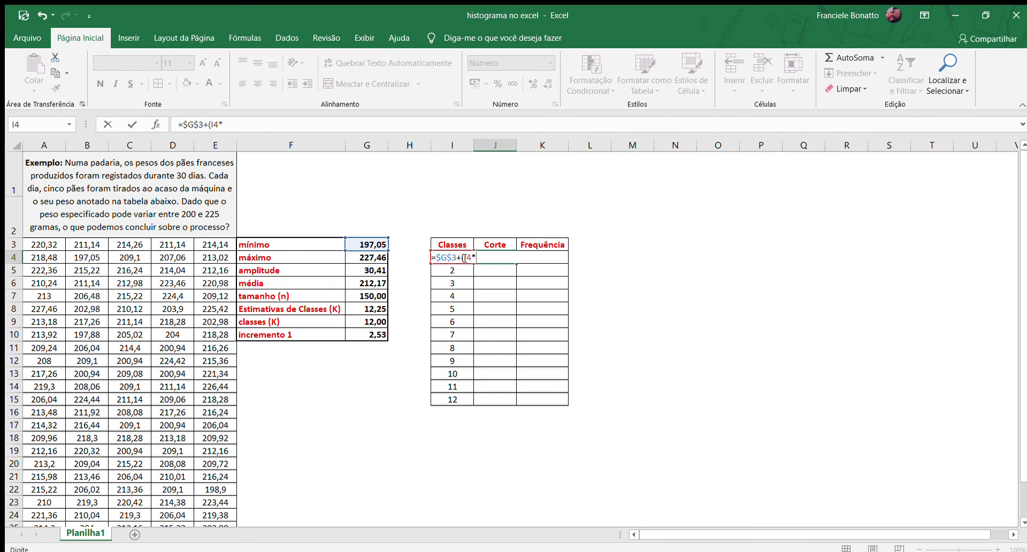
left_click(358, 335)
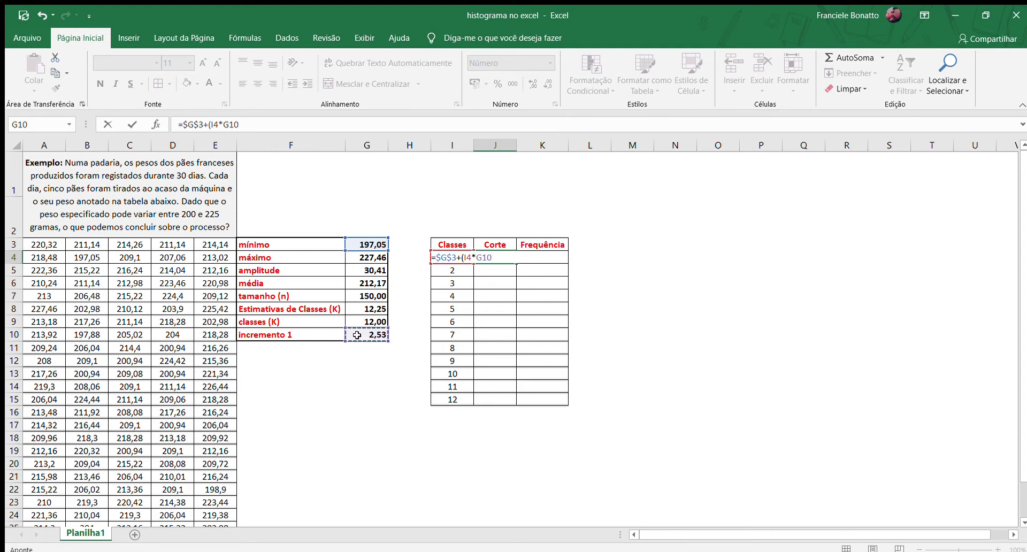
key("F4")
type(")")
key("Return")
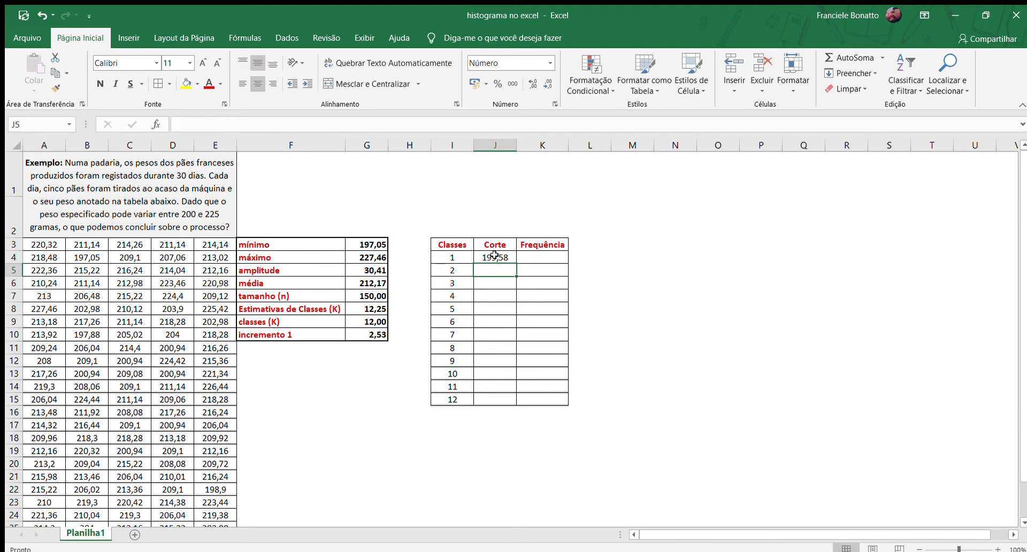
Fill the cut-off formula from J4 down through J15 for all 12 classes
left_click(494, 255)
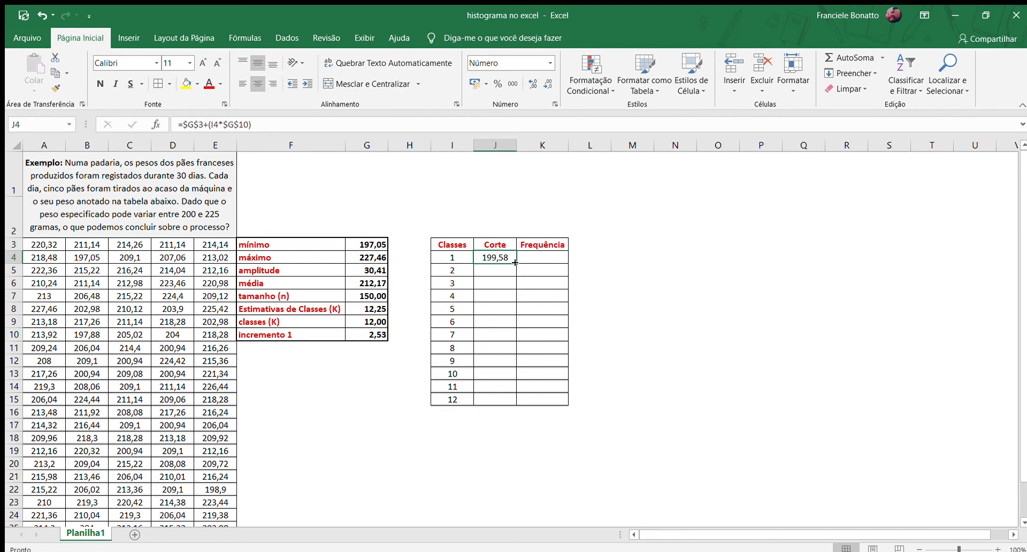
left_click_drag(515, 262, 512, 407)
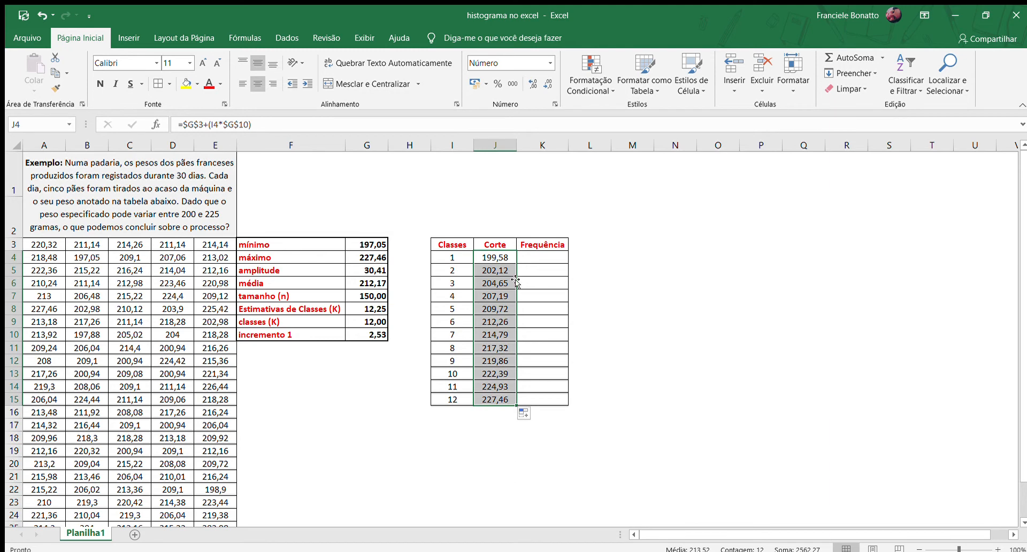
left_click(629, 281)
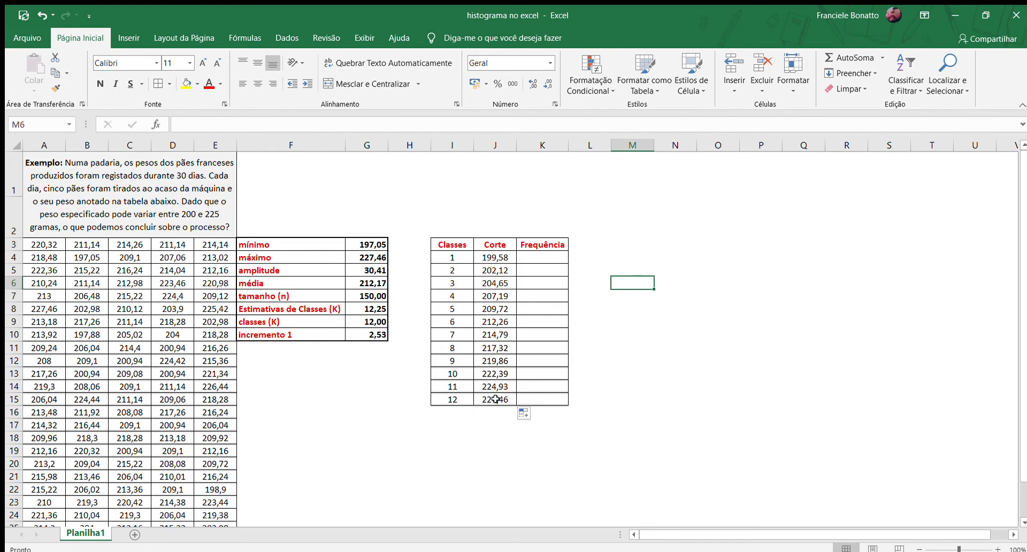
Compute the class frequencies in K4:K15 with the array formula =FREQÜÊNCIA(A3:E32;J4:J15)
left_click(554, 261)
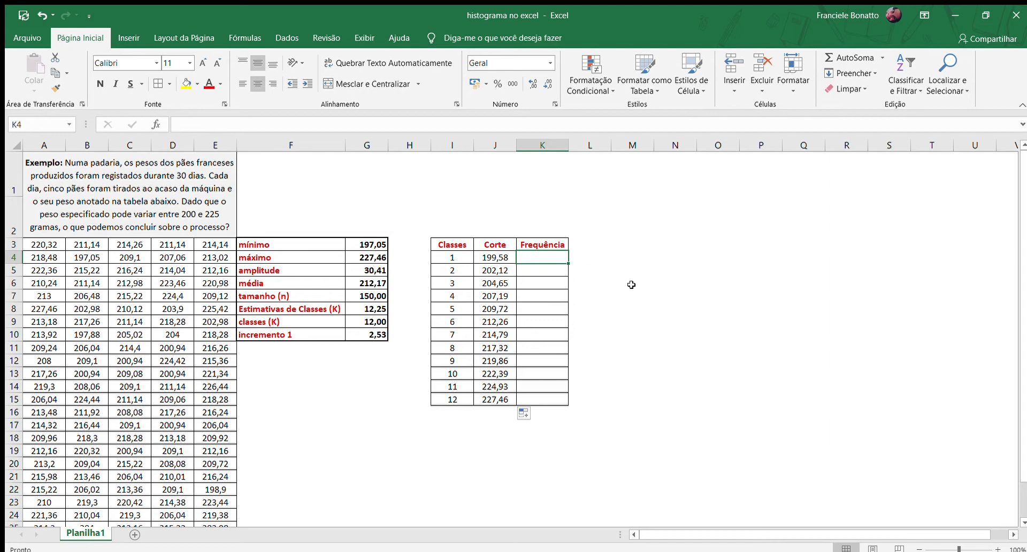
left_click(614, 294)
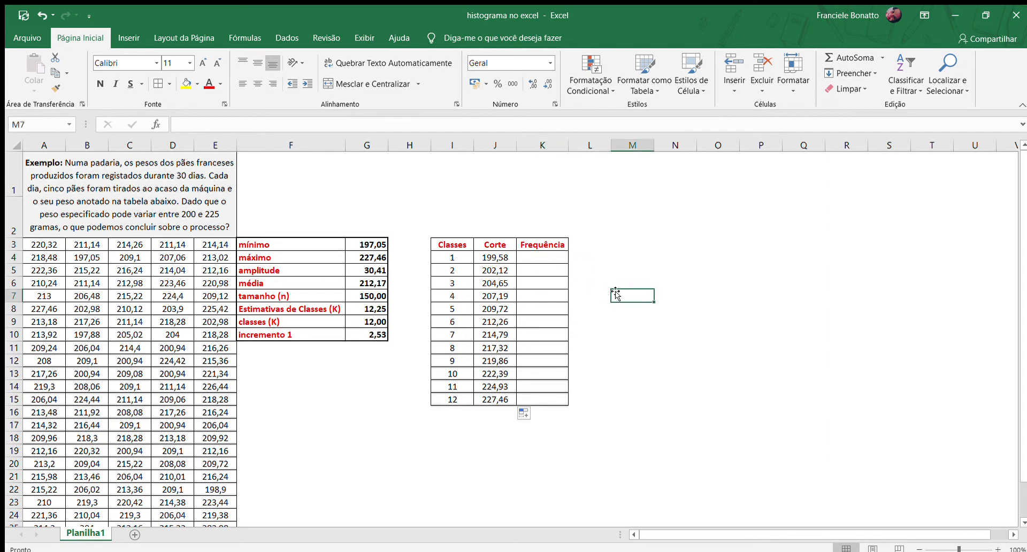
left_click(539, 258)
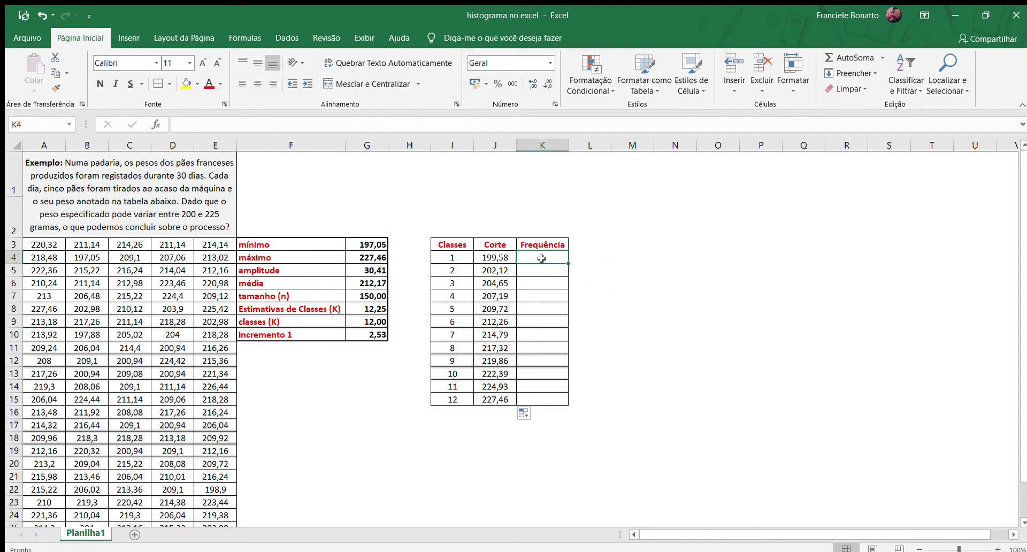
left_click_drag(559, 261, 563, 398)
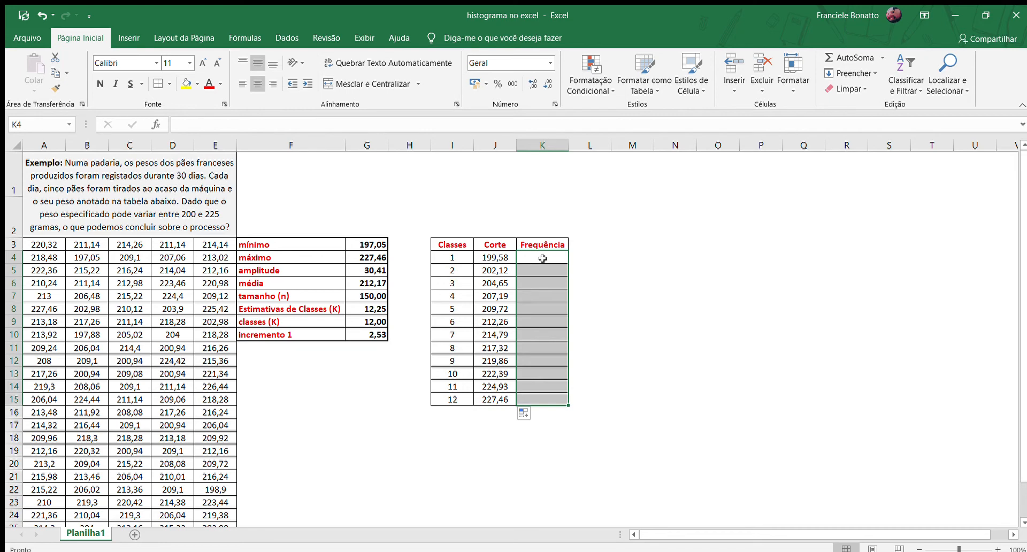
type("=")
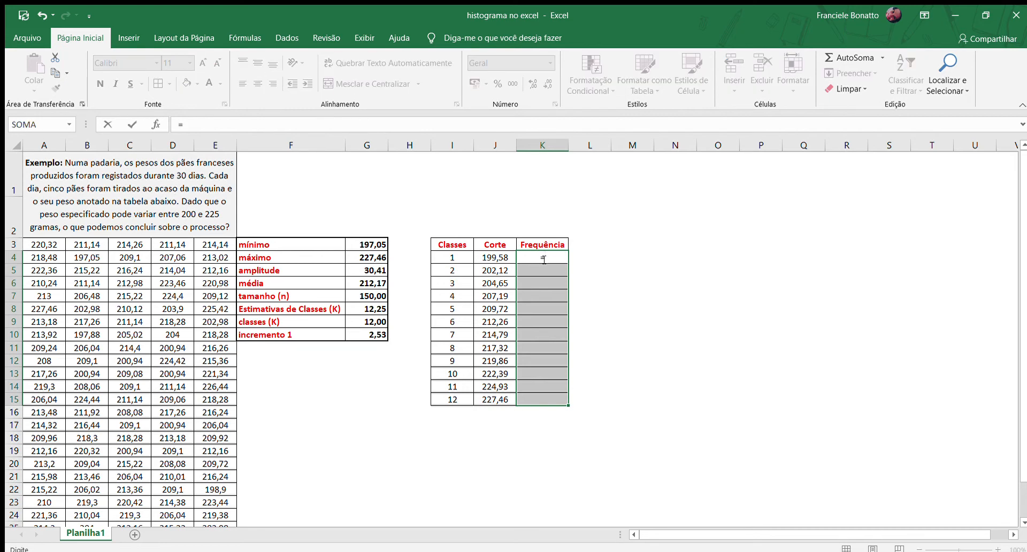
type("fre")
key("Tab")
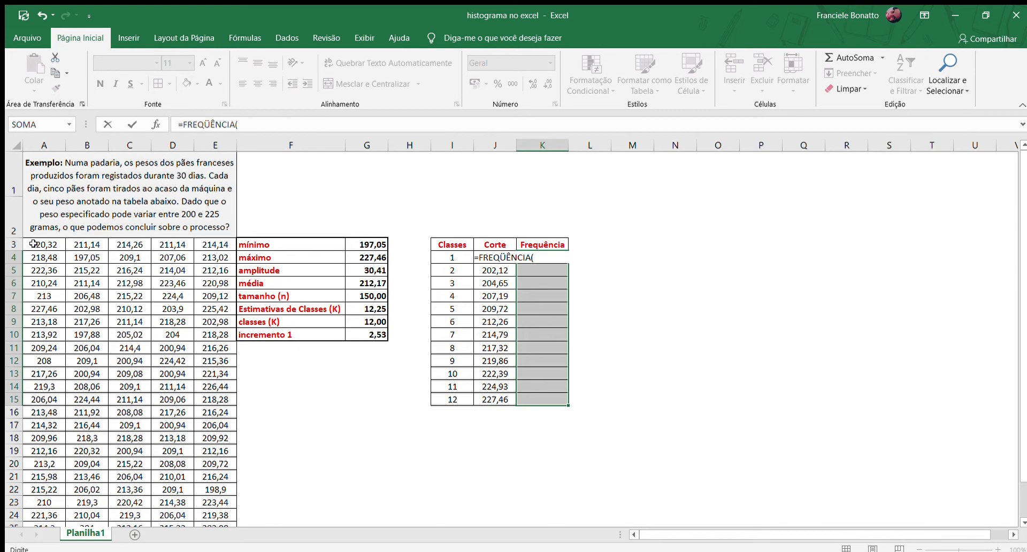
left_click_drag(33, 243, 225, 501)
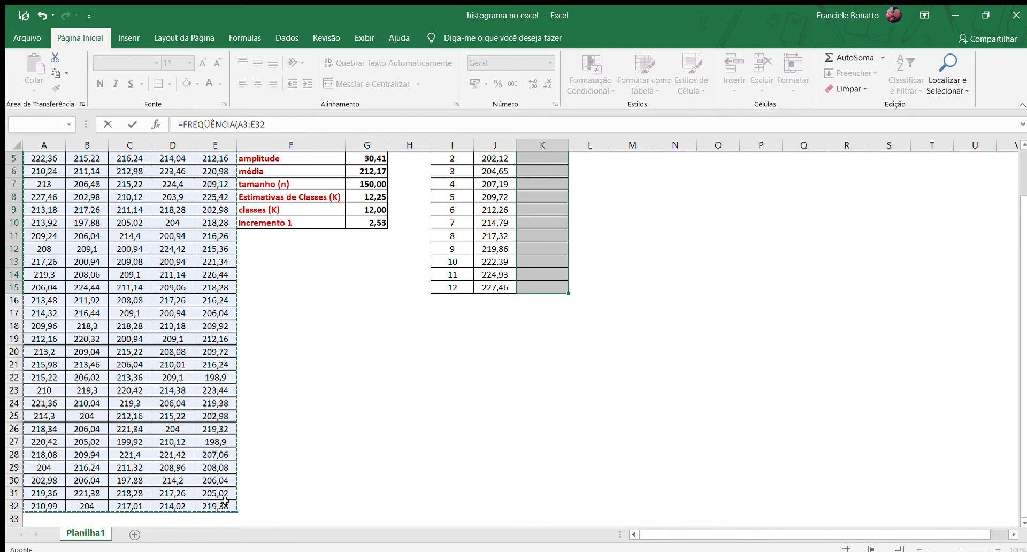
type(";")
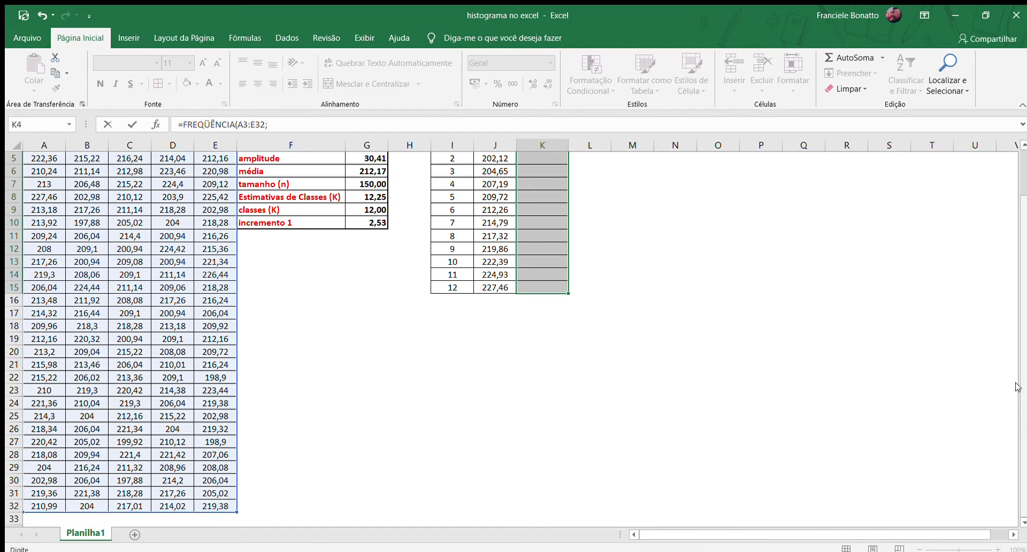
scroll(1018, 389, "up", 2)
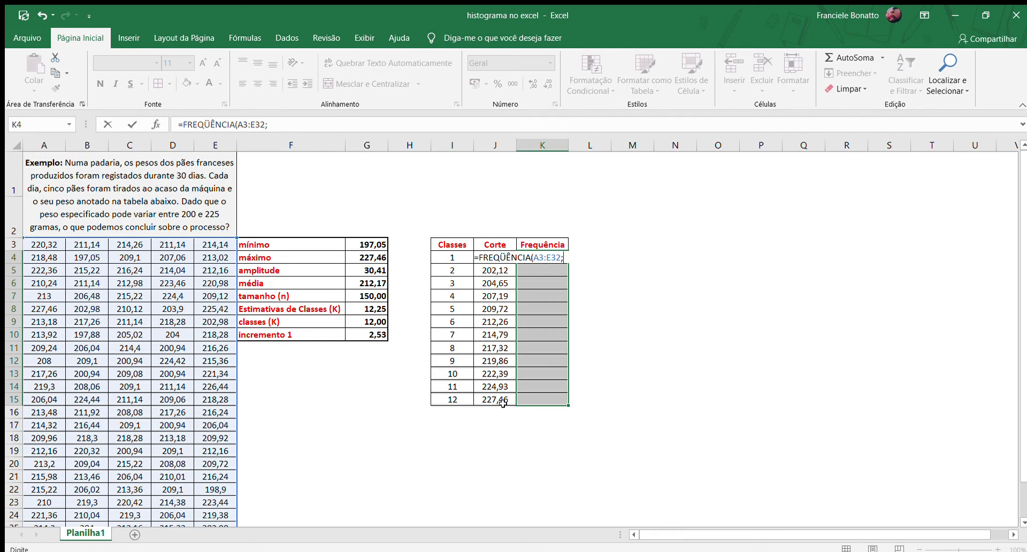
left_click_drag(503, 400, 493, 258)
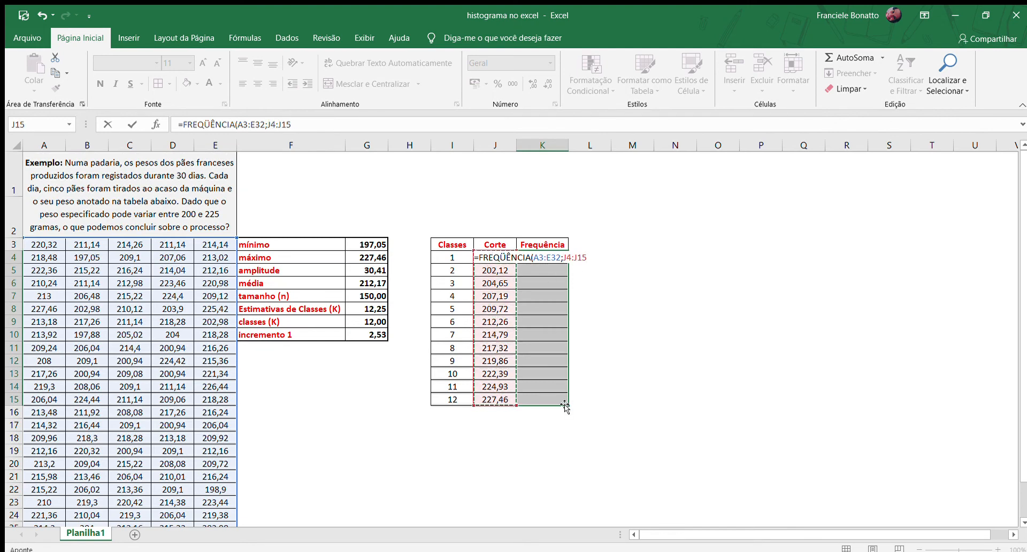
type(")")
key("ctrl+shift+Return")
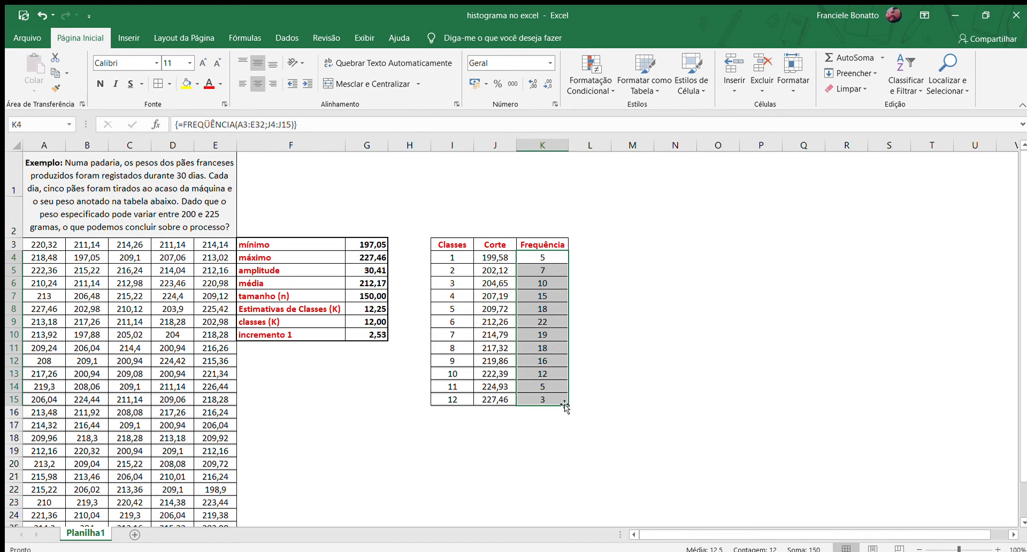
Check the total of the frequencies in K16 with =soma(K4:K15)
left_click(543, 411)
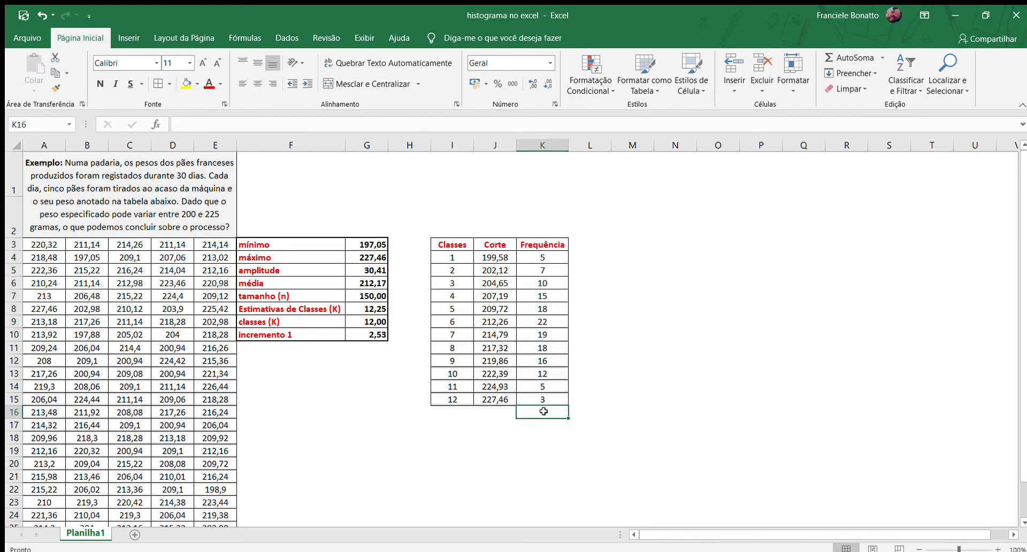
type("=soma(")
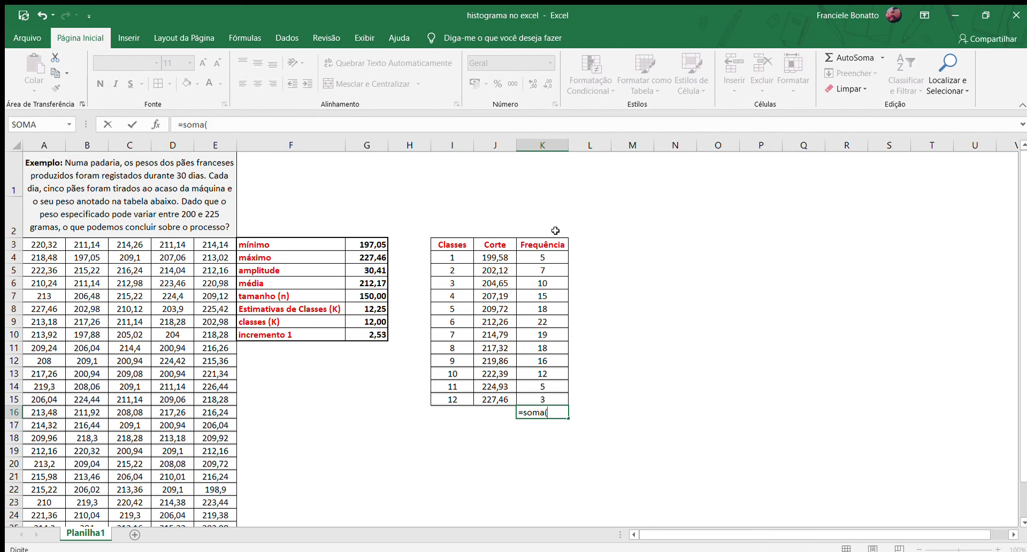
left_click_drag(553, 258, 552, 397)
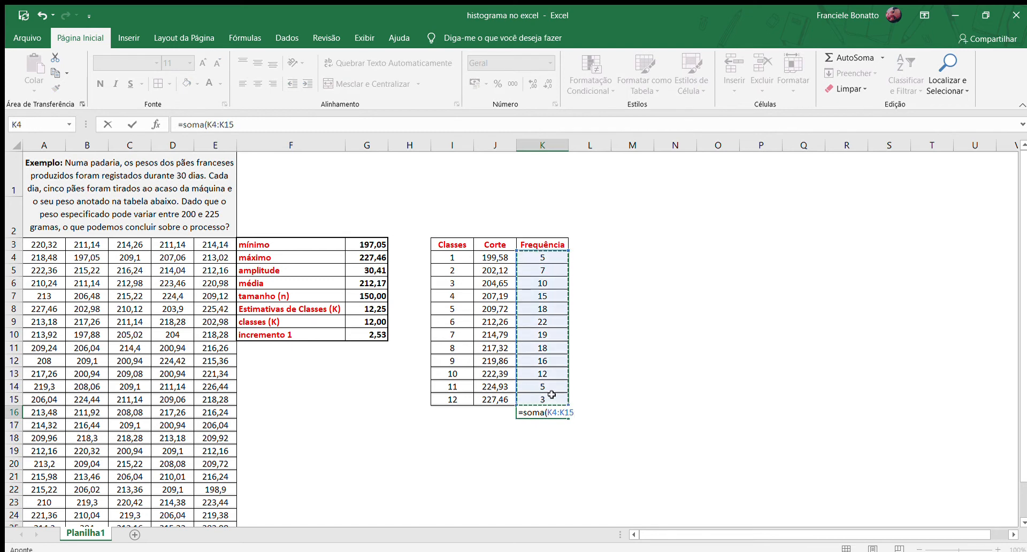
key("Return")
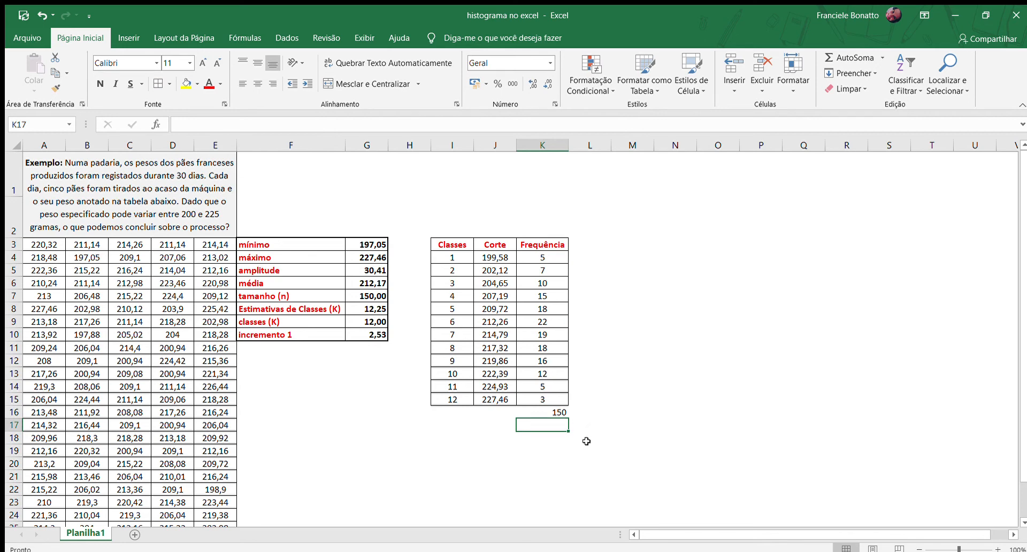
Clear the frequency total from K16 below the table
left_click(569, 413)
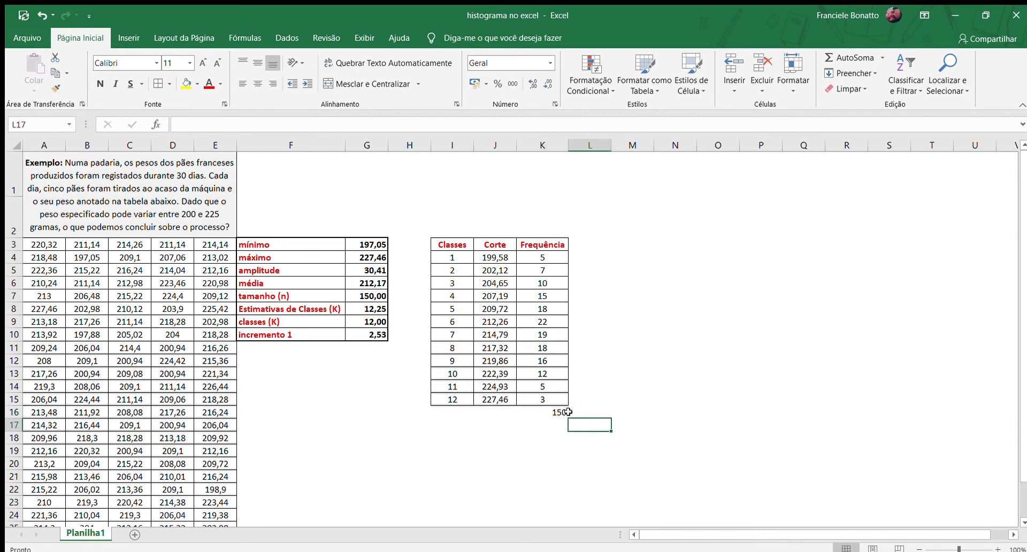
left_click(552, 408)
double_click(551, 408)
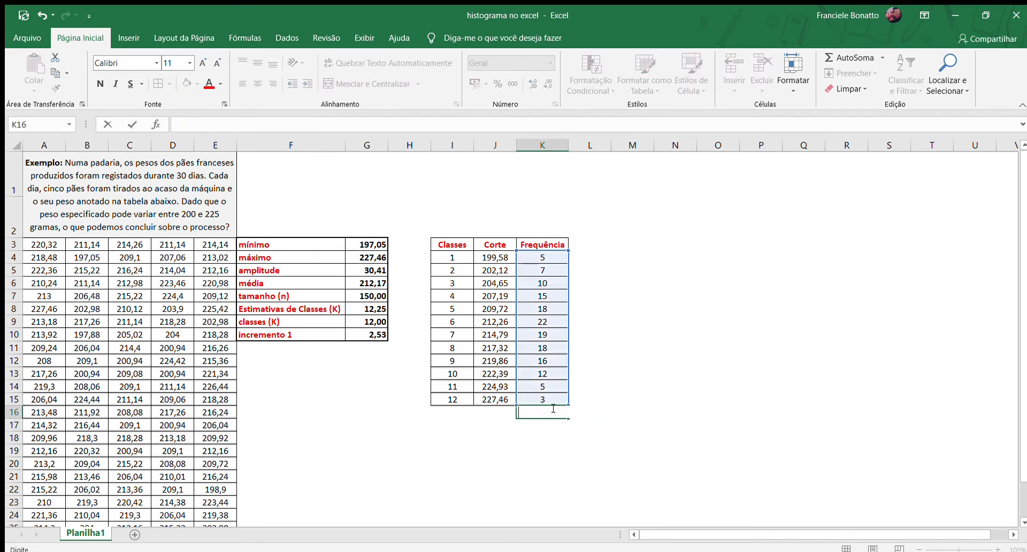
left_click(609, 415)
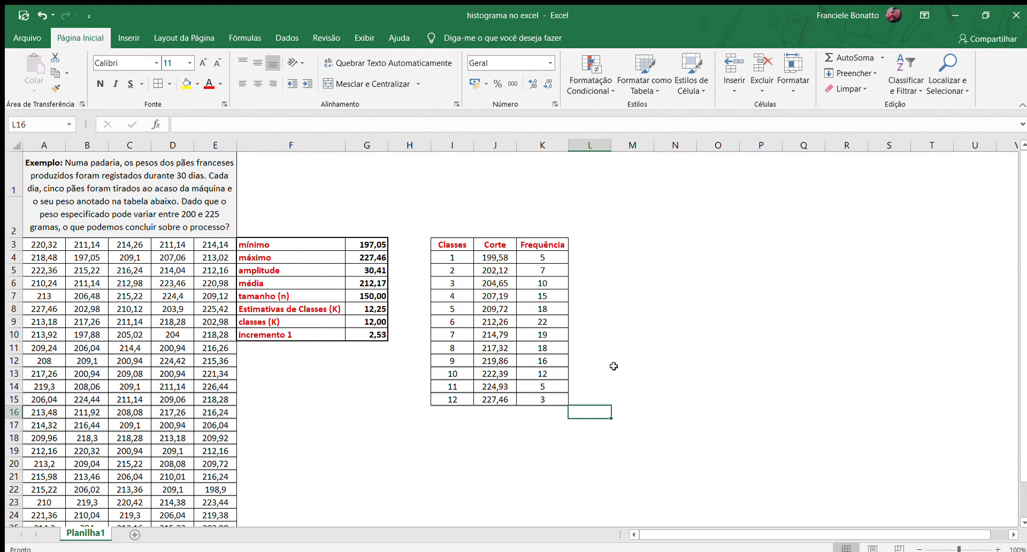
Insert a clustered column chart of the Frequência column, K3:K15 including its header
left_click_drag(537, 244, 555, 399)
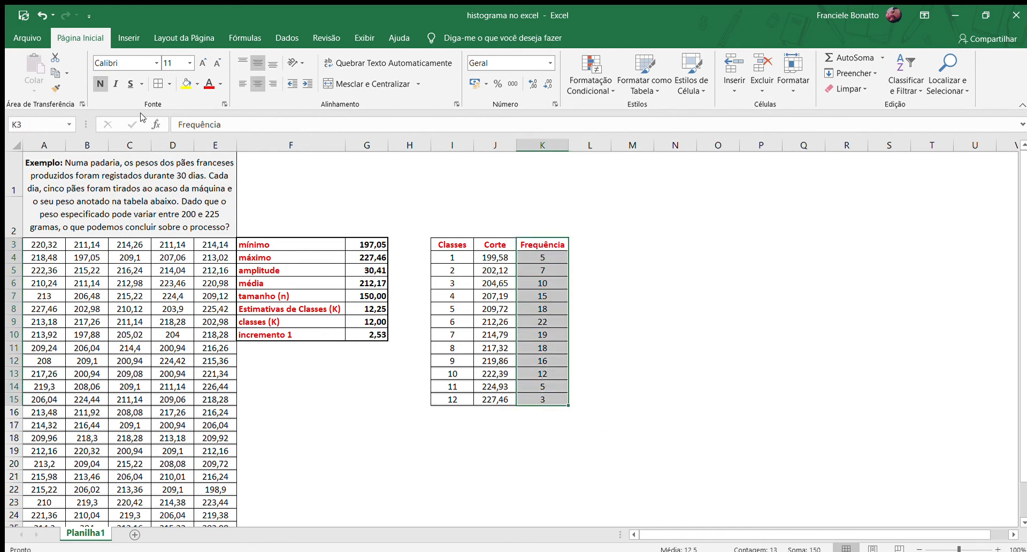
left_click(128, 38)
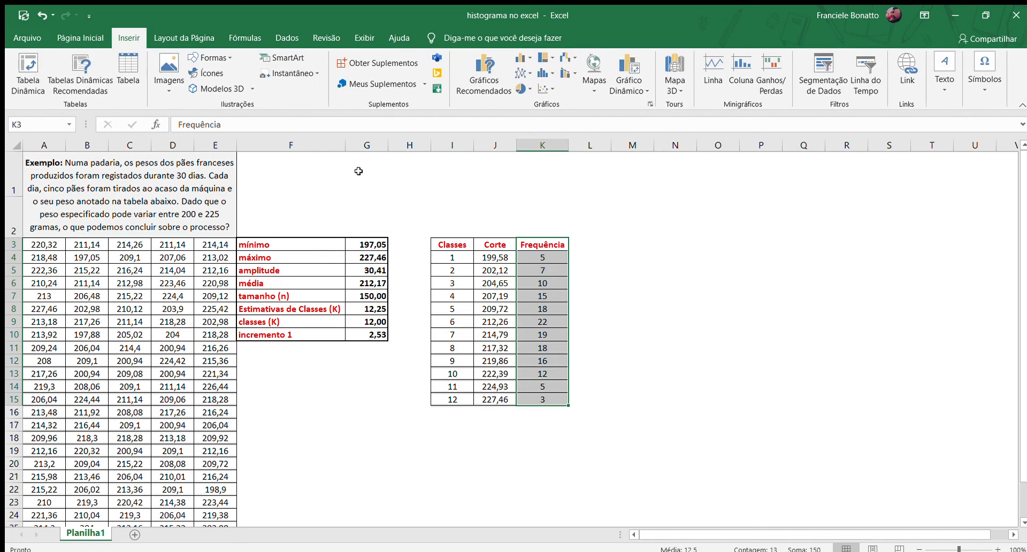
left_click(522, 57)
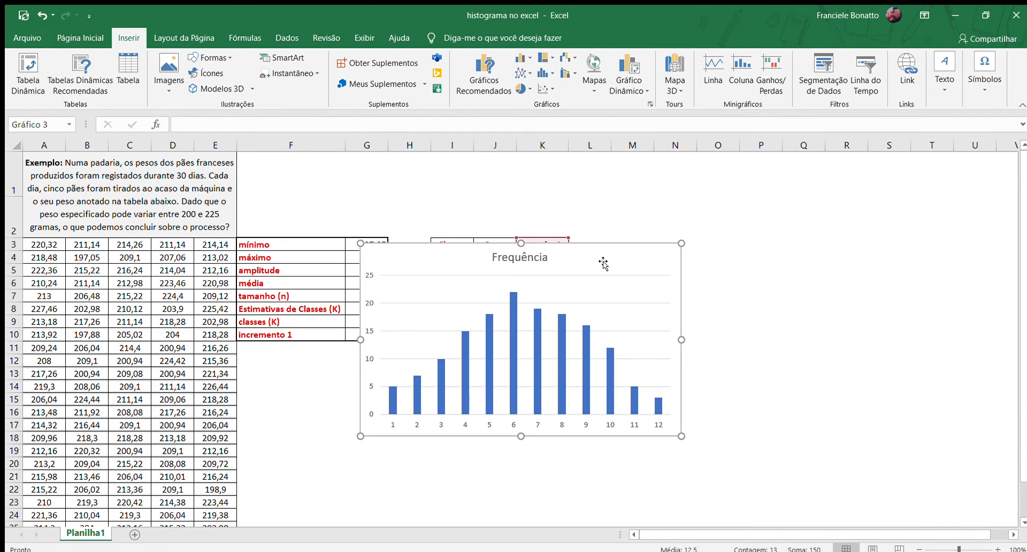
Move the Frequência chart beside the frequency table, clear of the data, and delete its title
left_click_drag(649, 255, 880, 232)
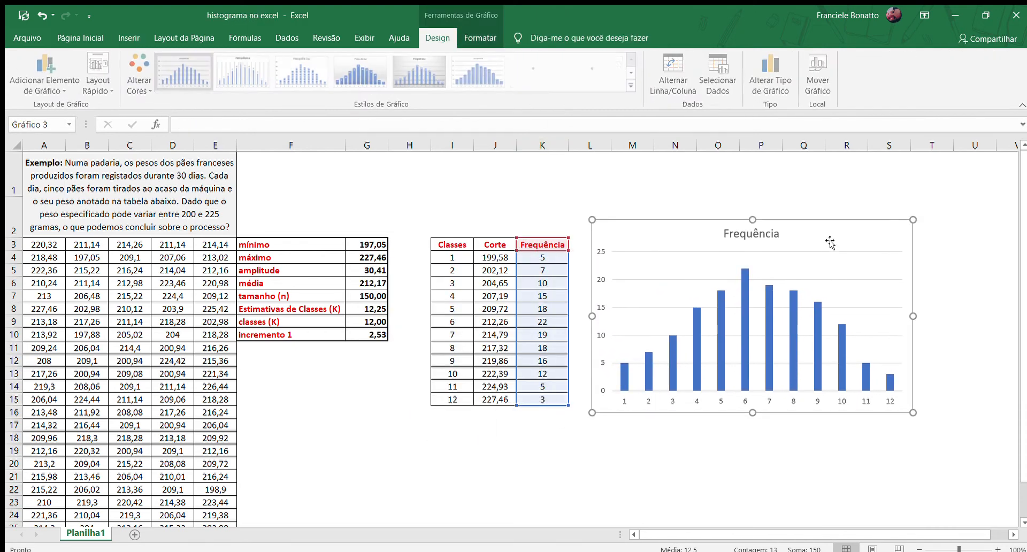
left_click(771, 236)
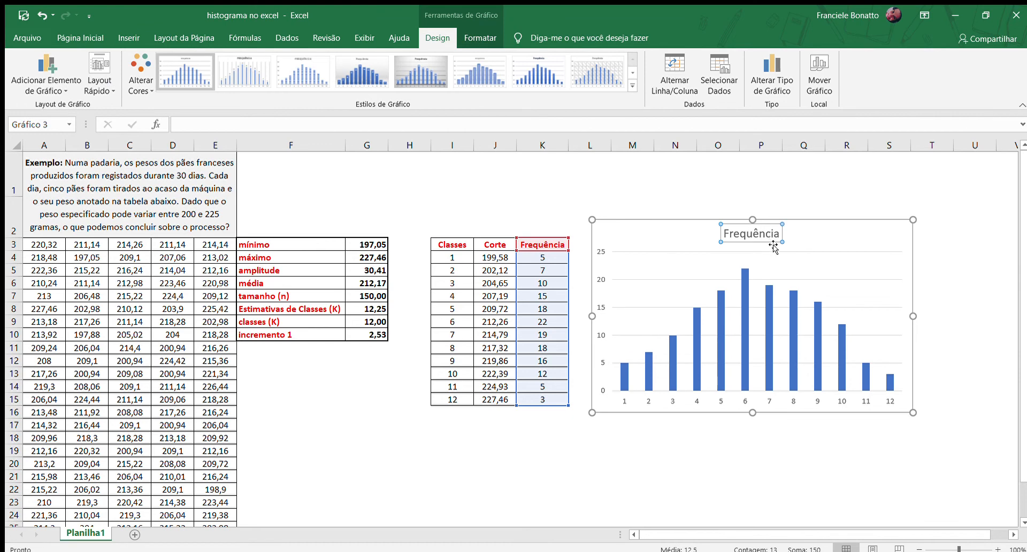
left_click(769, 240)
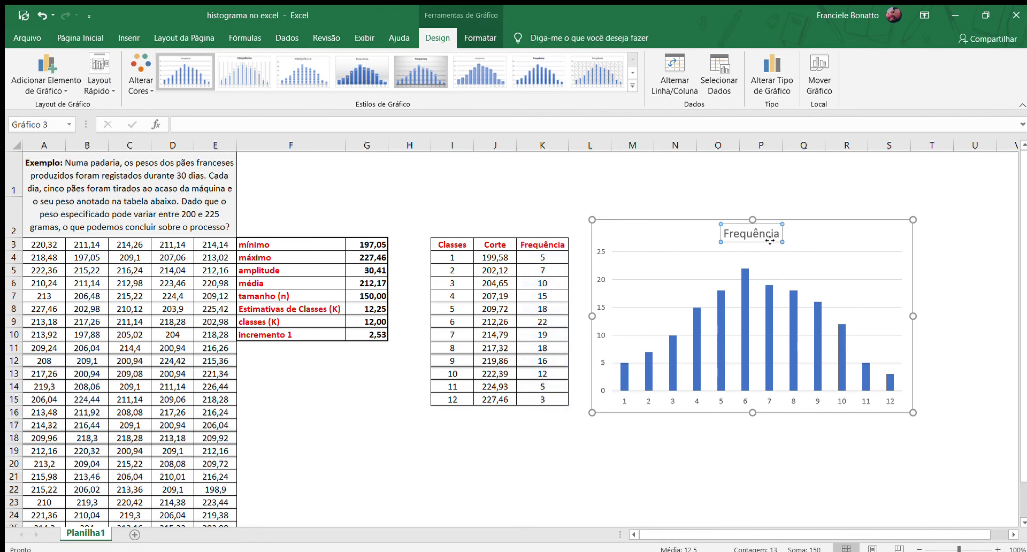
key("Delete")
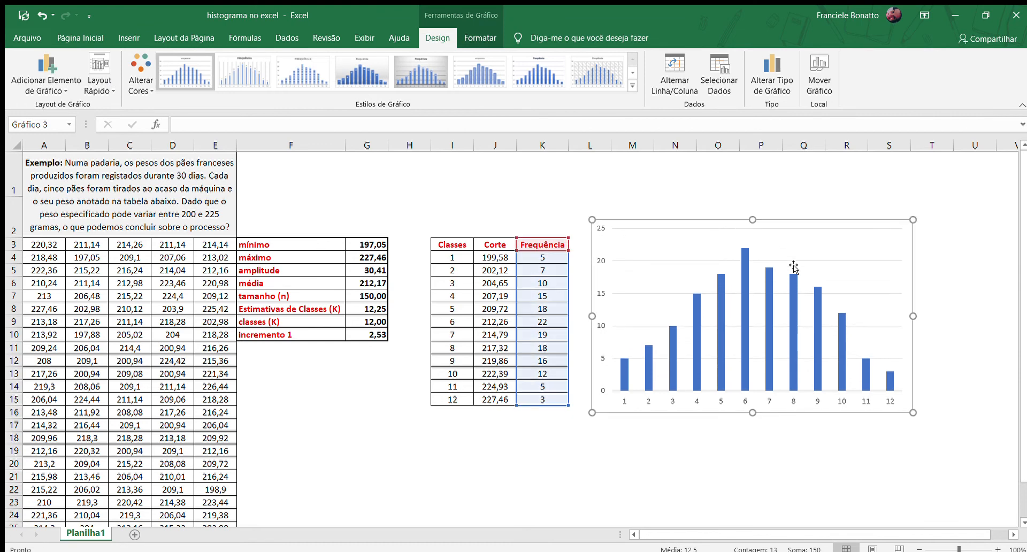
Set the gap width of the chart's column series to 5% and close the series formatting options
left_click(743, 287)
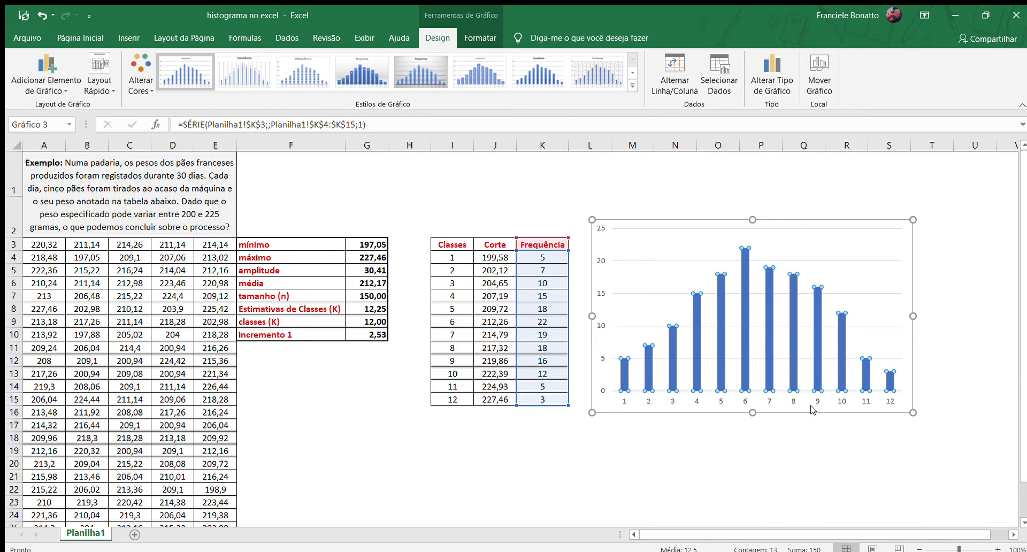
key("ctrl+1")
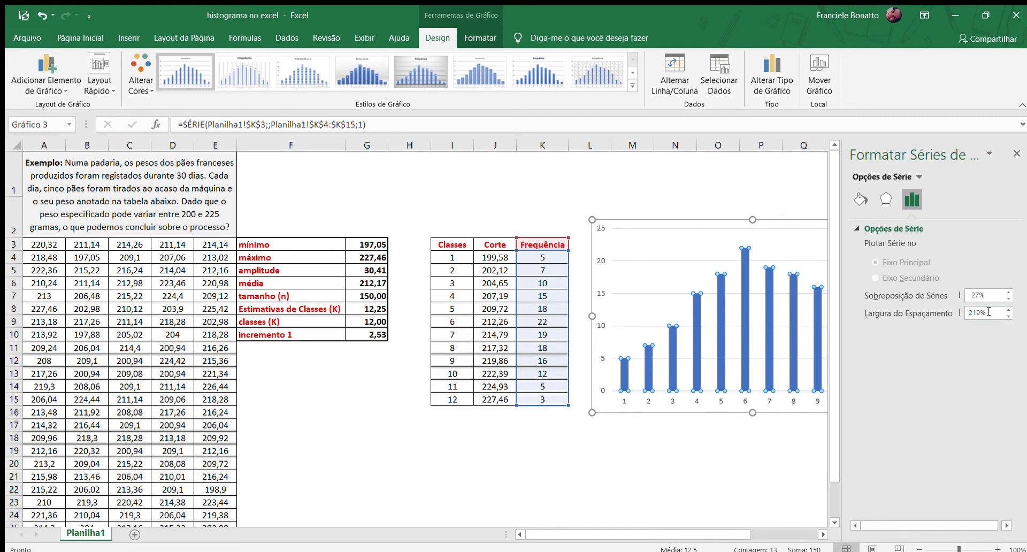
left_click_drag(988, 311, 963, 313)
type("5")
key("Return")
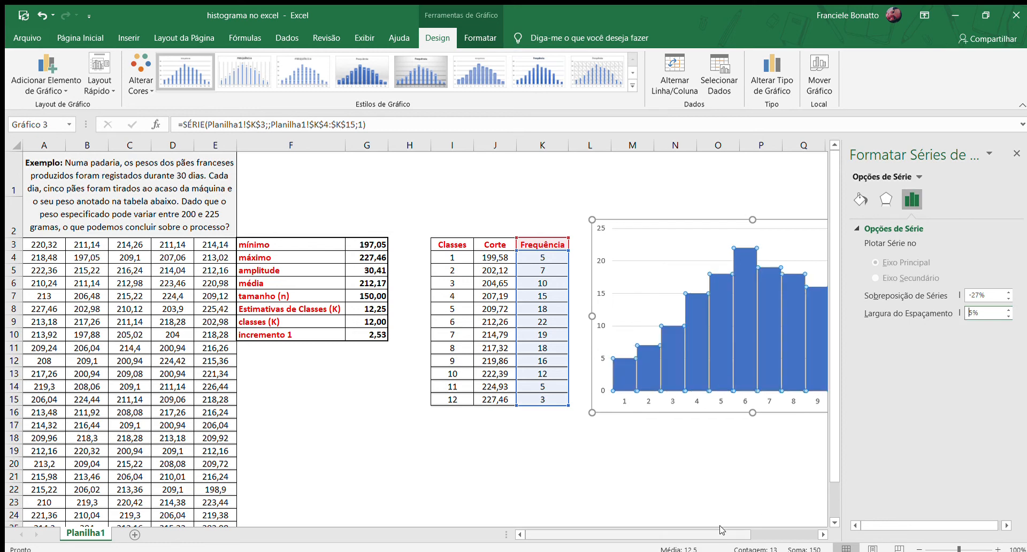
left_click(732, 463)
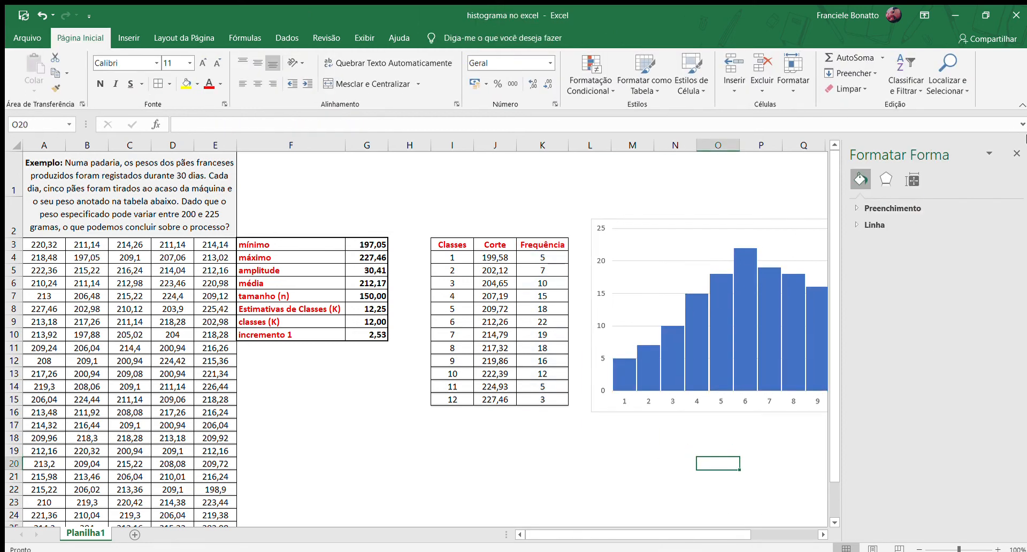
left_click(1016, 154)
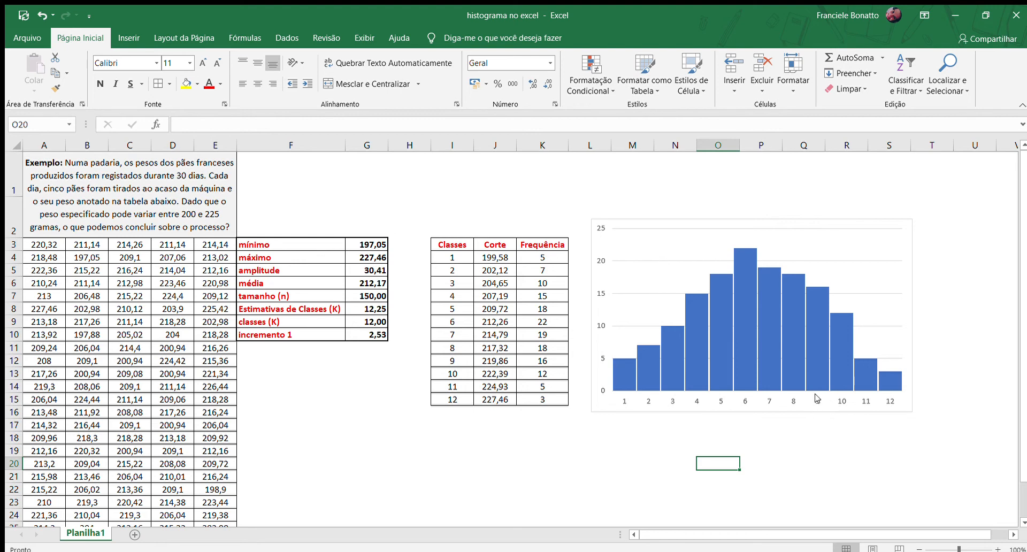
Use the Corte values in J4:J15 as the chart's horizontal axis labels and enlarge the chart to about column T, row 17
left_click(623, 402)
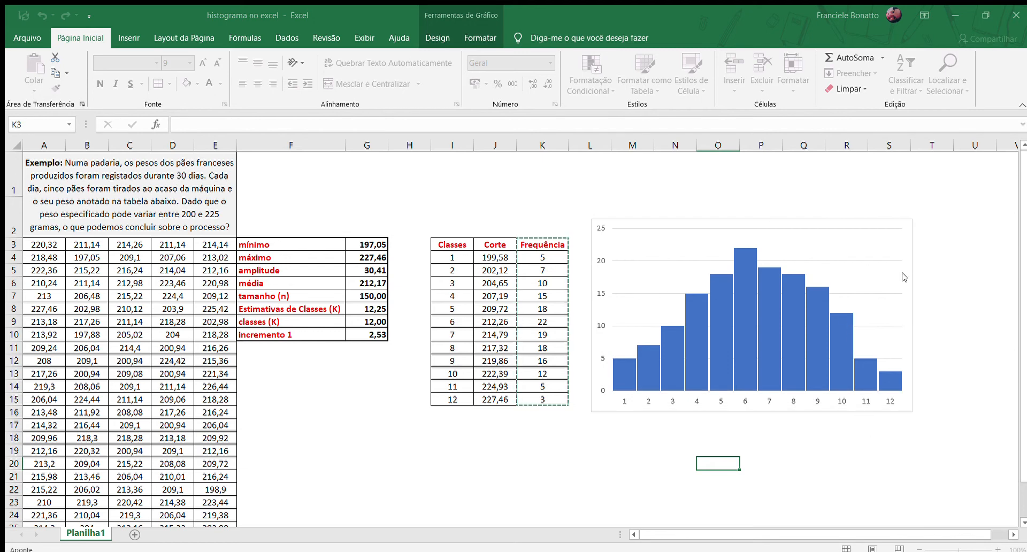
key("Escape")
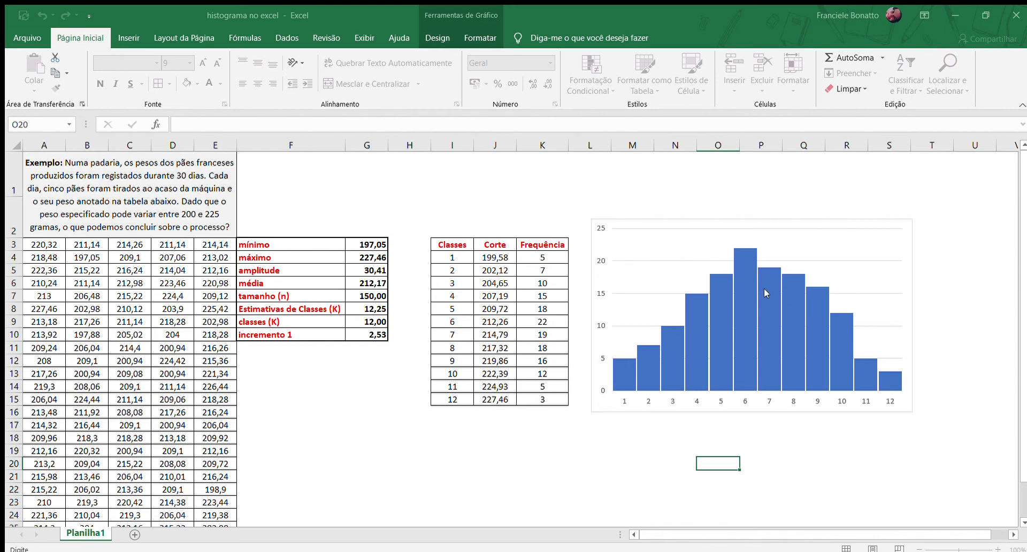
left_click_drag(495, 256, 505, 400)
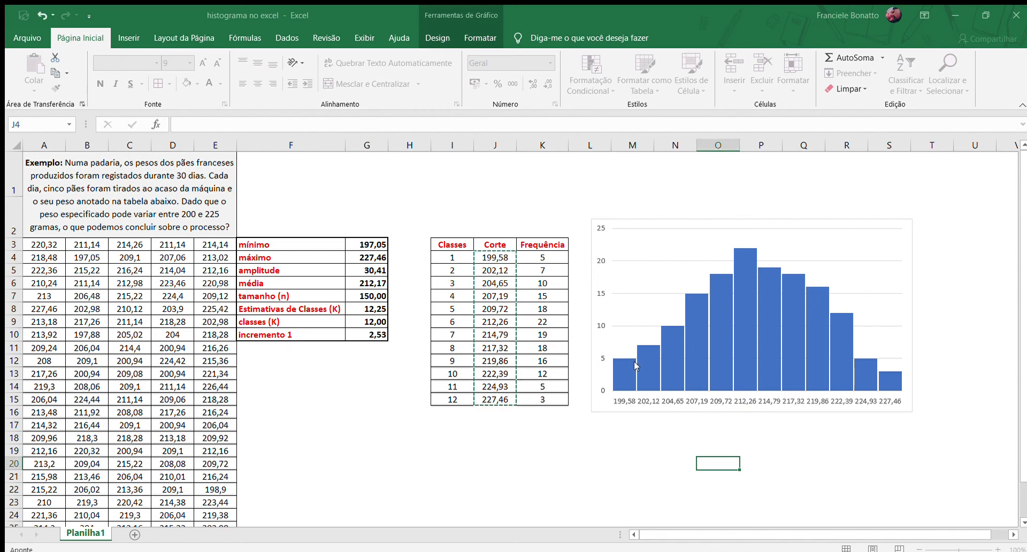
key("Return")
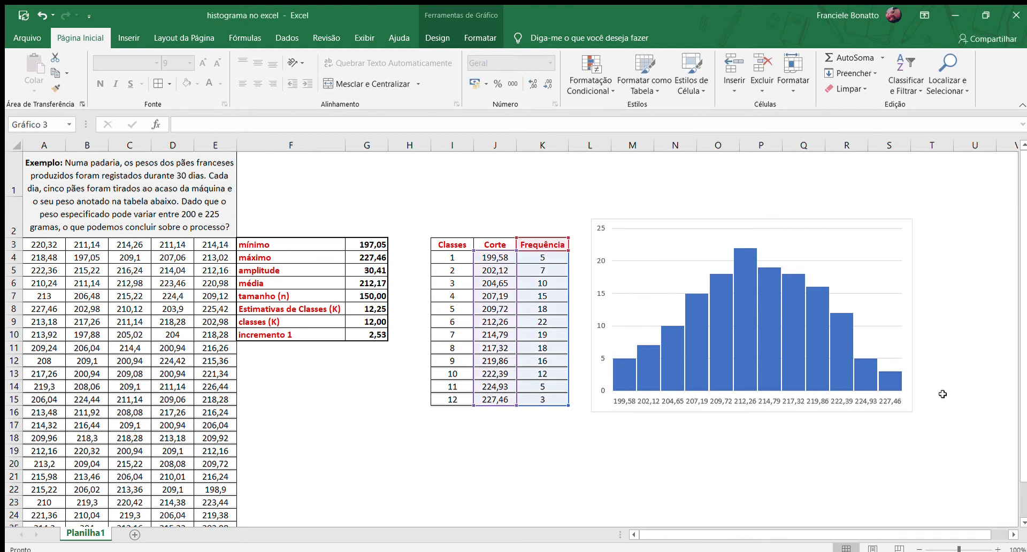
left_click_drag(915, 411, 980, 432)
left_click(938, 464)
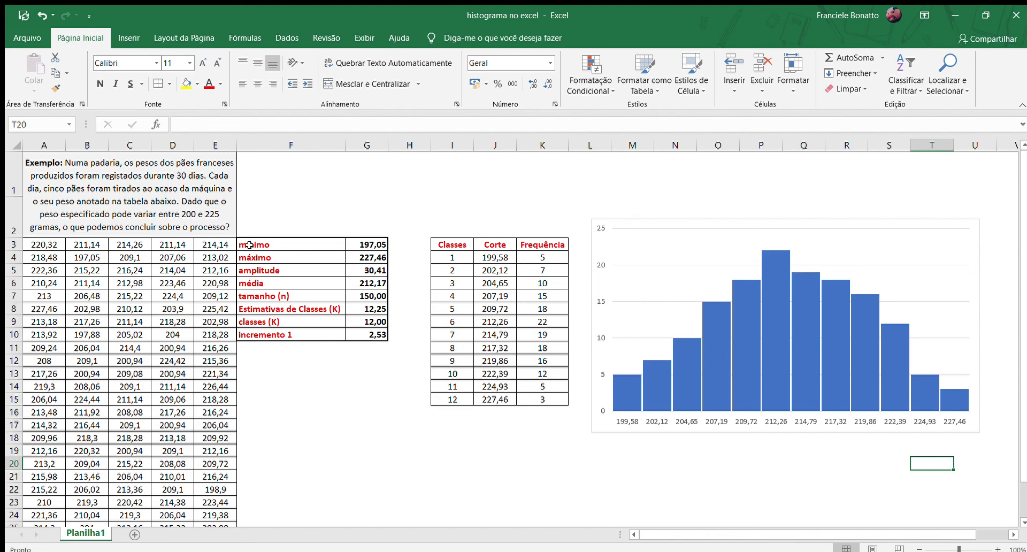
left_click(718, 477)
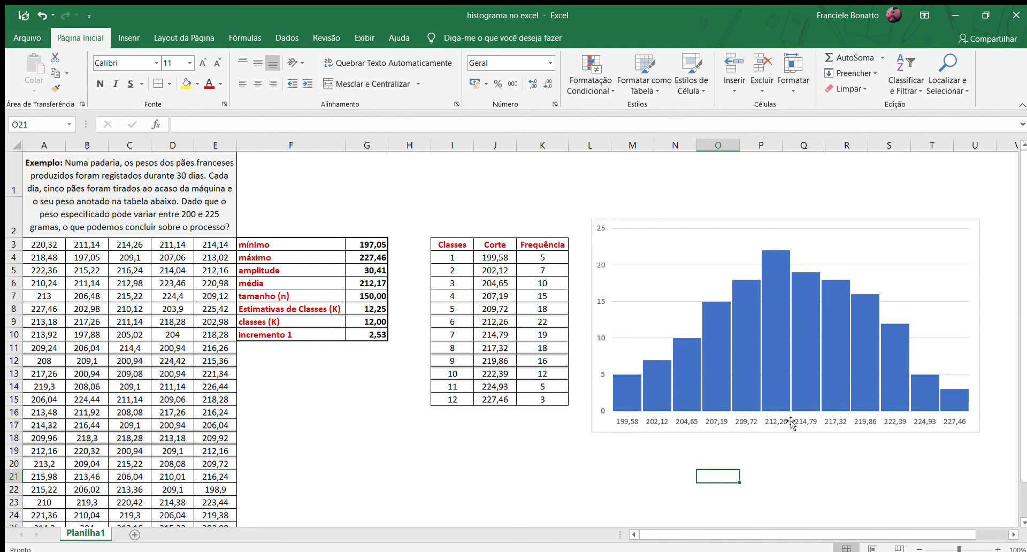
left_click(805, 455)
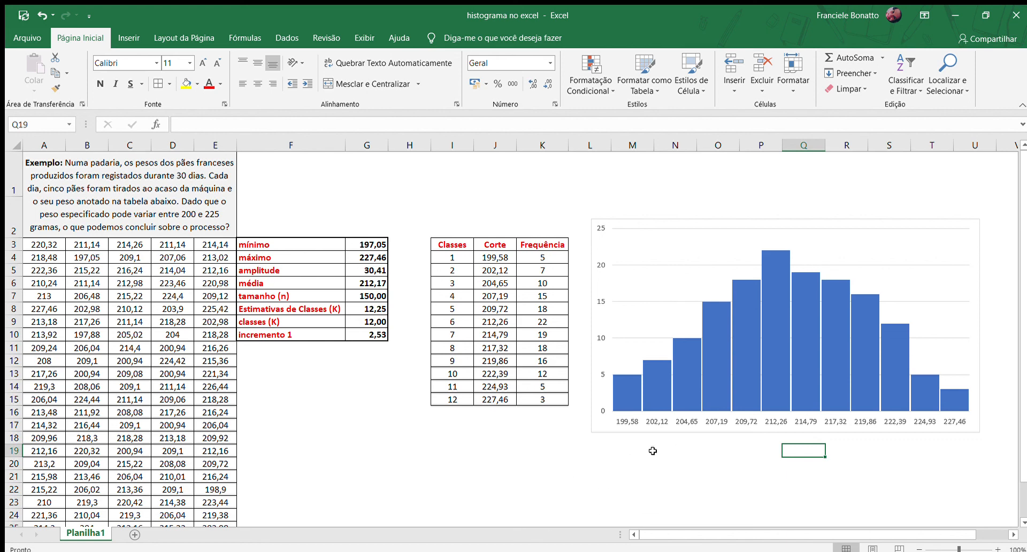
left_click(496, 424)
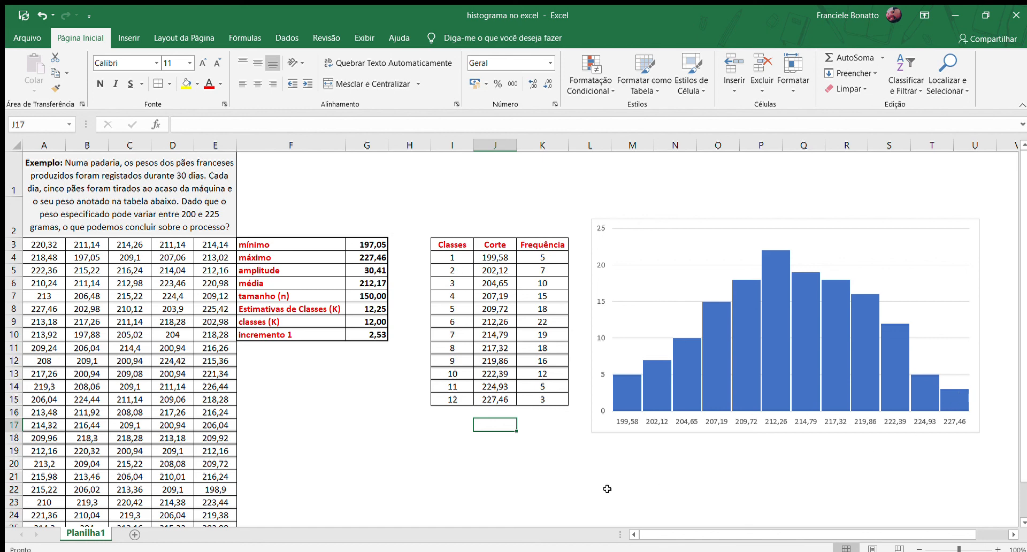
left_click(528, 459)
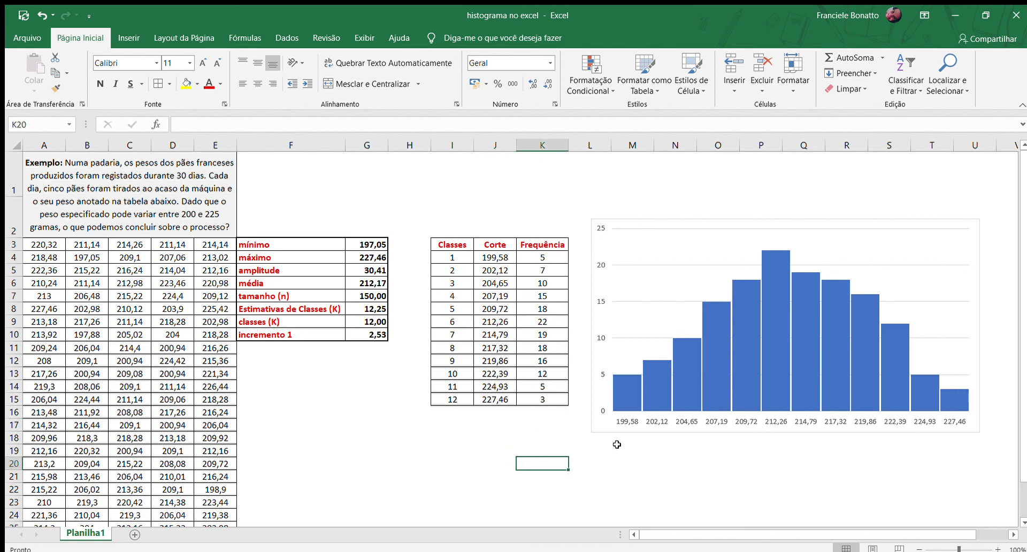